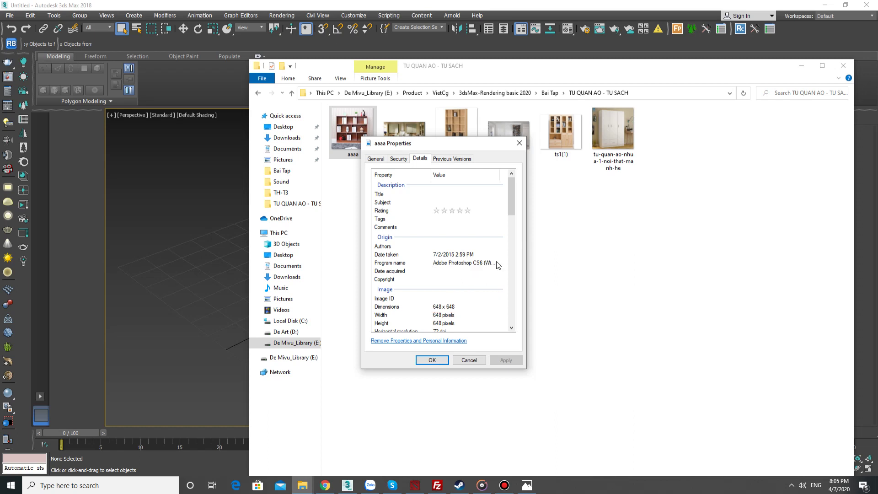
Step: Close the image's properties and, in 3ds Max's Front view, draw a plane about 1351 mm long and 1213 mm wide
{"action": "left_click", "coordinate": [432, 360]}
{"action": "left_click", "coordinate": [387, 8]}
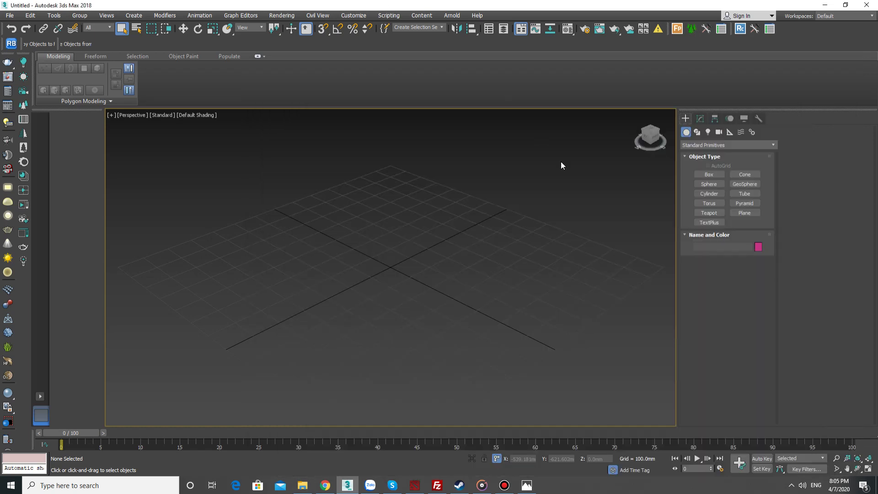
{"action": "key", "text": "f"}
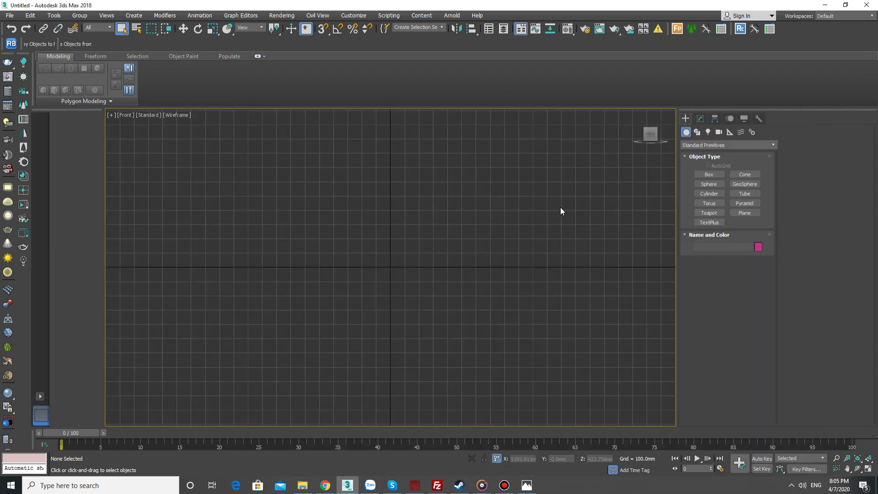
{"action": "left_click", "coordinate": [742, 214]}
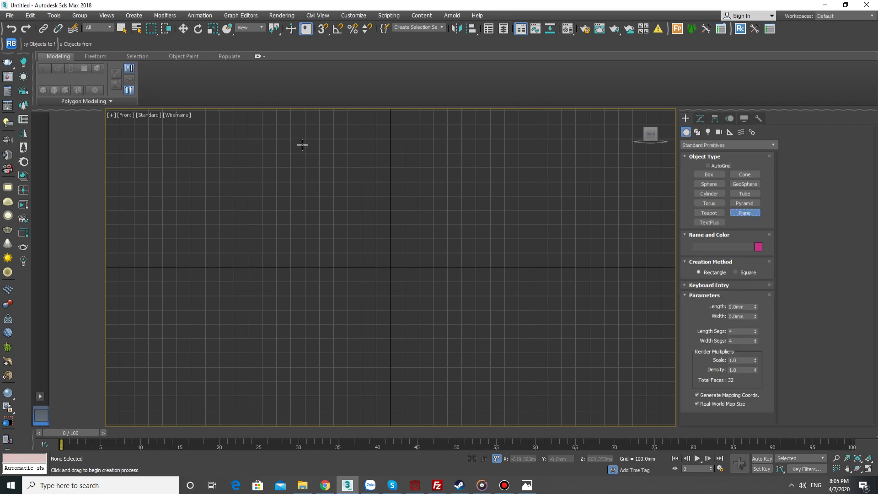
{"action": "left_click_drag", "start_coordinate": [303, 144], "coordinate": [478, 337]}
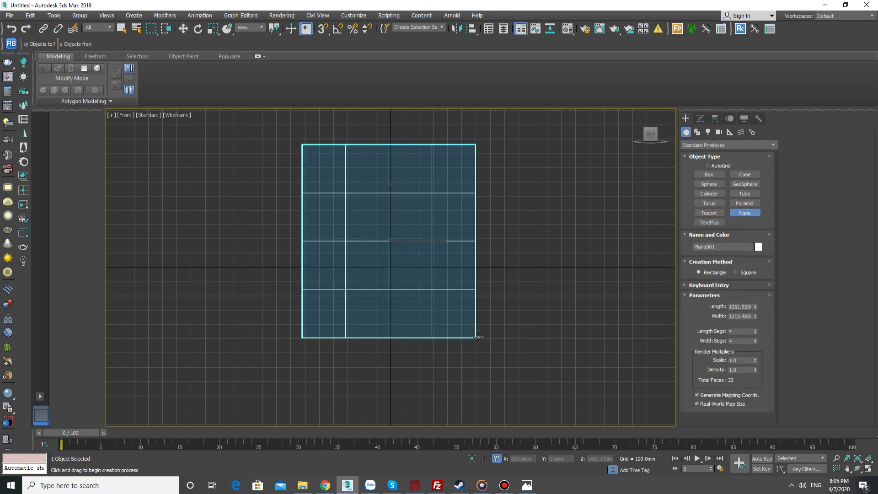
Step: Reduce the plane's length and width segments to 1 and turn off its real-world map size
{"action": "right_click", "coordinate": [757, 331]}
{"action": "right_click", "coordinate": [756, 341]}
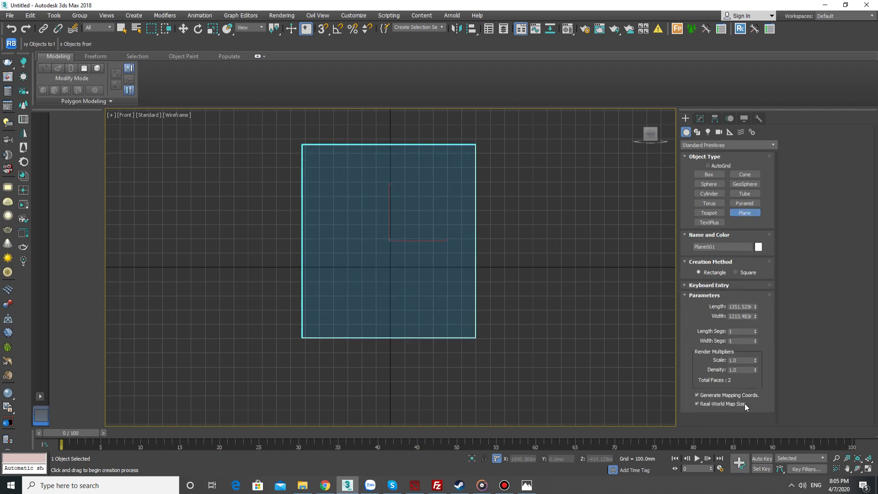
{"action": "left_click", "coordinate": [736, 404]}
Step: Set the plane's length and width to 648 mm each and switch the Front view to default shading
{"action": "double_click", "coordinate": [743, 308]}
{"action": "type", "text": "648"}
{"action": "key", "text": "Tab"}
{"action": "type", "text": "6"}
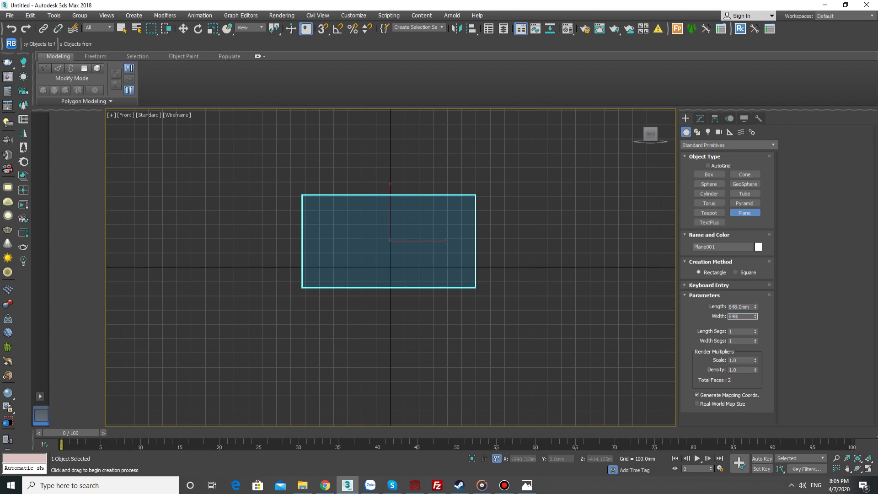
{"action": "key", "text": "Return"}
{"action": "key", "text": "F3"}
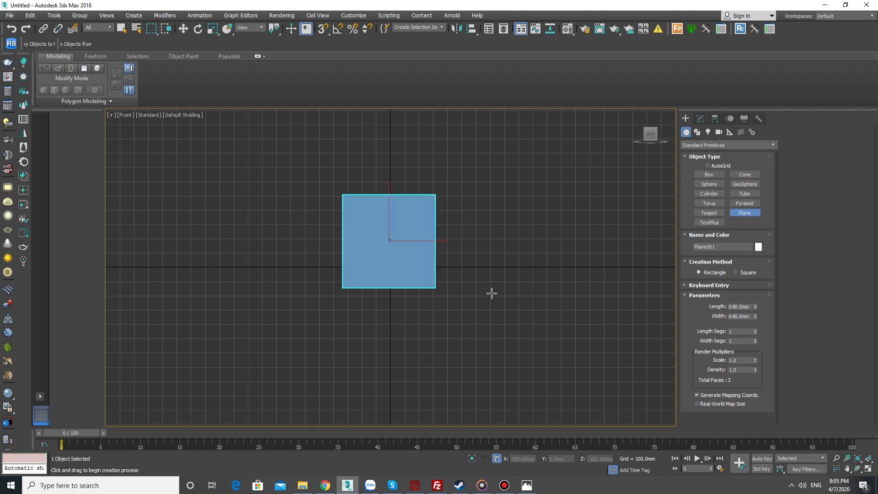
Step: Apply the image aaaa from the TU QUAN AO - TU SACH folder in File Explorer onto the plane
{"action": "left_click", "coordinate": [302, 484]}
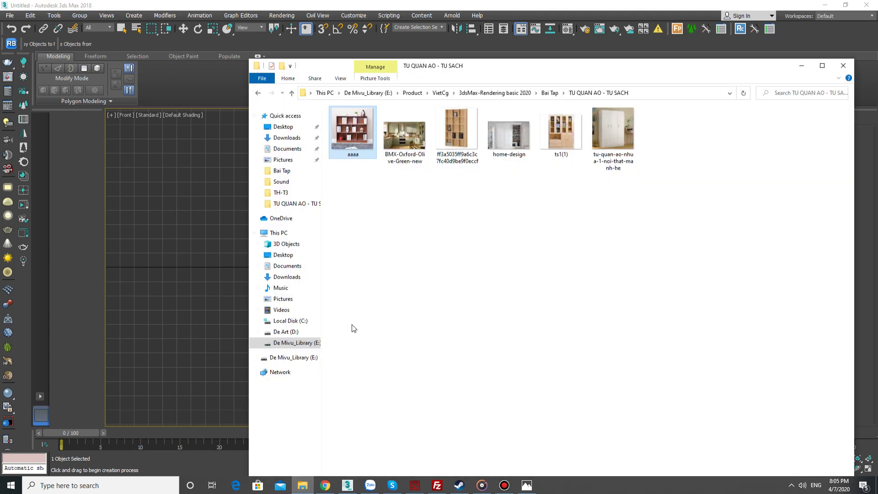
{"action": "left_click_drag", "start_coordinate": [348, 151], "coordinate": [388, 265]}
{"action": "key", "text": "alt+Tab"}
{"action": "scroll", "coordinate": [398, 240], "scroll_direction": "up", "scroll_amount": 2}
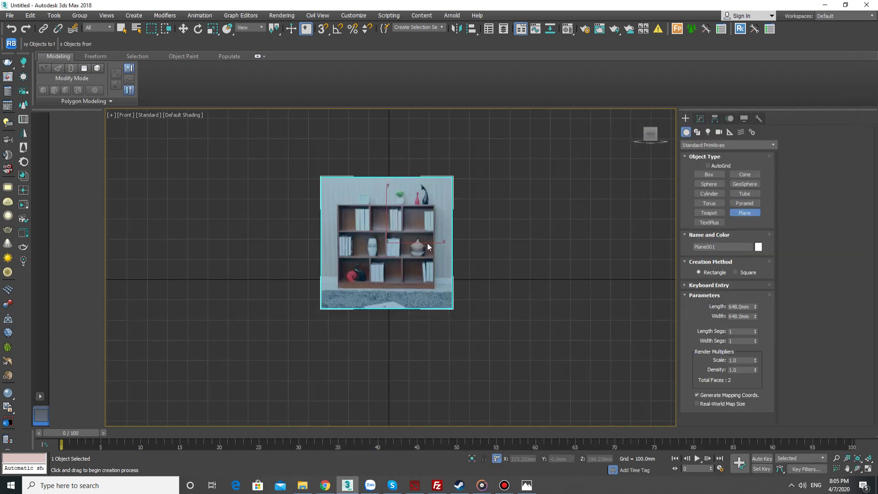
{"action": "key", "text": "w"}
{"action": "scroll", "coordinate": [395, 252], "scroll_direction": "up", "scroll_amount": 2}
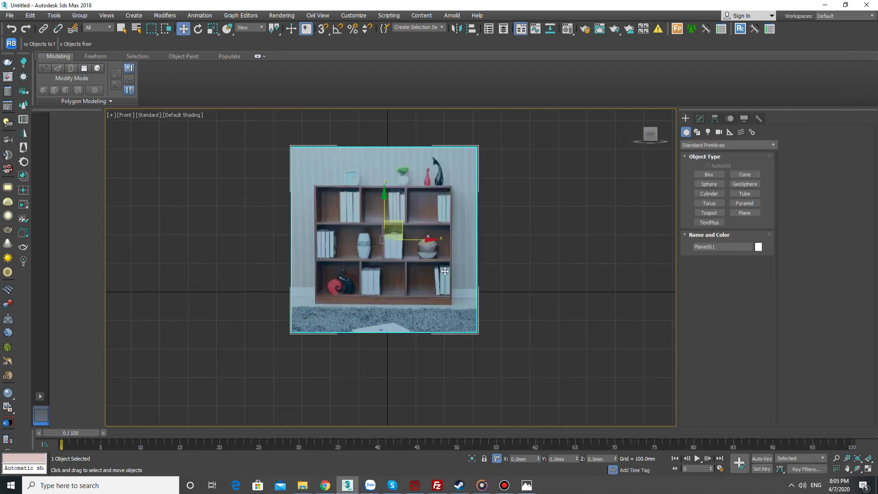
Step: Draw a rectangle spline beside the picture plane, about 474 mm long and 819 mm wide
{"action": "left_click", "coordinate": [701, 119]}
{"action": "left_click", "coordinate": [686, 119]}
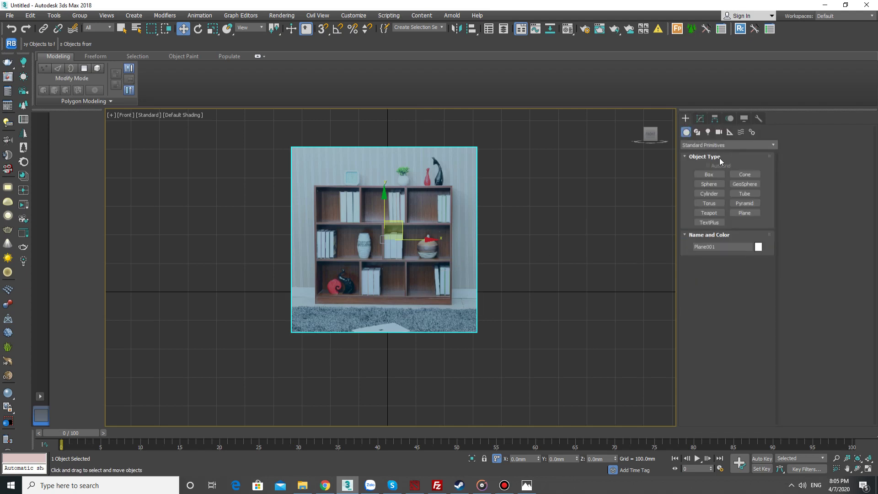
{"action": "left_click", "coordinate": [697, 132]}
{"action": "left_click", "coordinate": [748, 181]}
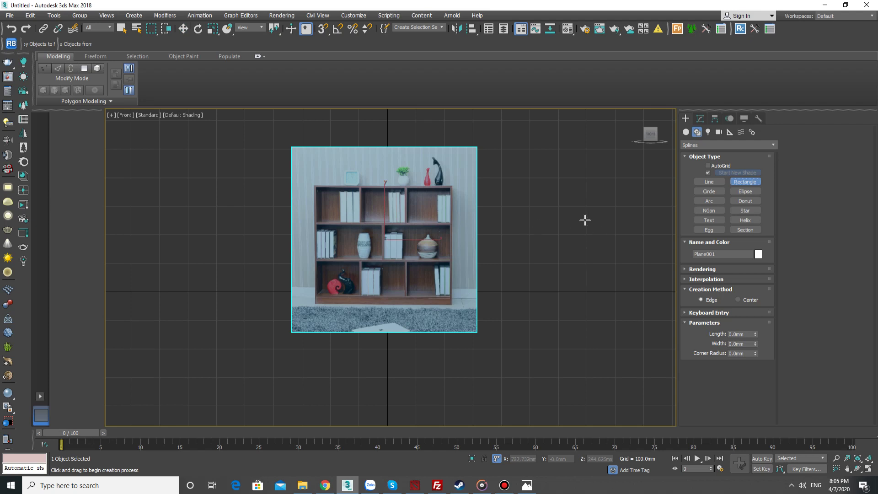
{"action": "scroll", "coordinate": [585, 220], "scroll_direction": "down", "scroll_amount": 3}
{"action": "middle_click_drag", "start_coordinate": [611, 222], "coordinate": [526, 212]}
{"action": "left_click_drag", "start_coordinate": [442, 184], "coordinate": [607, 279]}
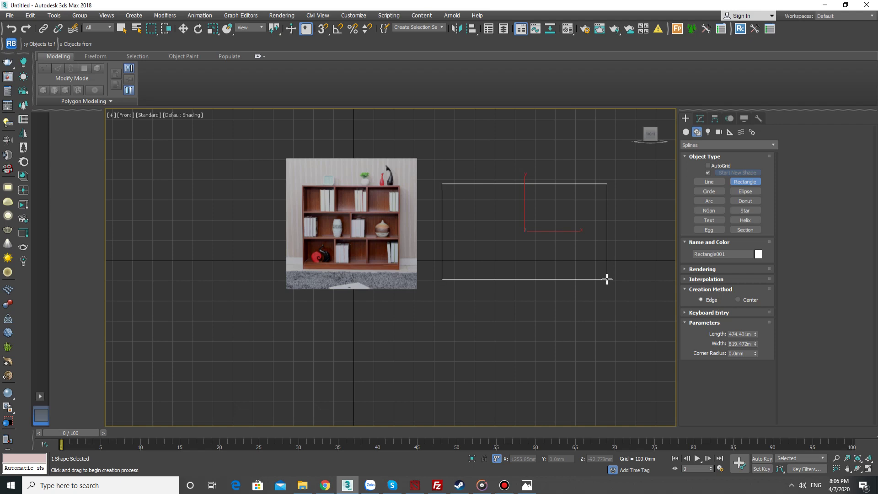
Step: Set the rectangle's length to 1200 mm and its width to 1500 mm
{"action": "double_click", "coordinate": [744, 334]}
{"action": "type", "text": "1200"}
{"action": "key", "text": "Return"}
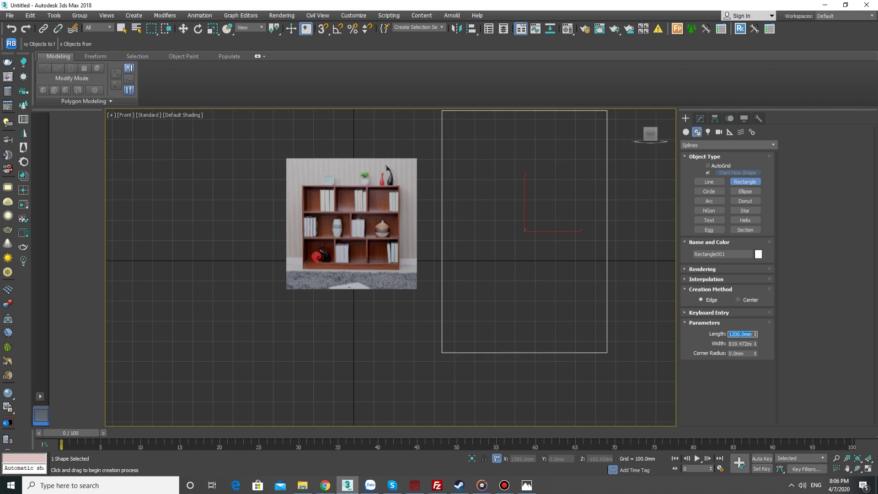
{"action": "left_click", "coordinate": [741, 344]}
{"action": "type", "text": "1500"}
{"action": "key", "text": "Return"}
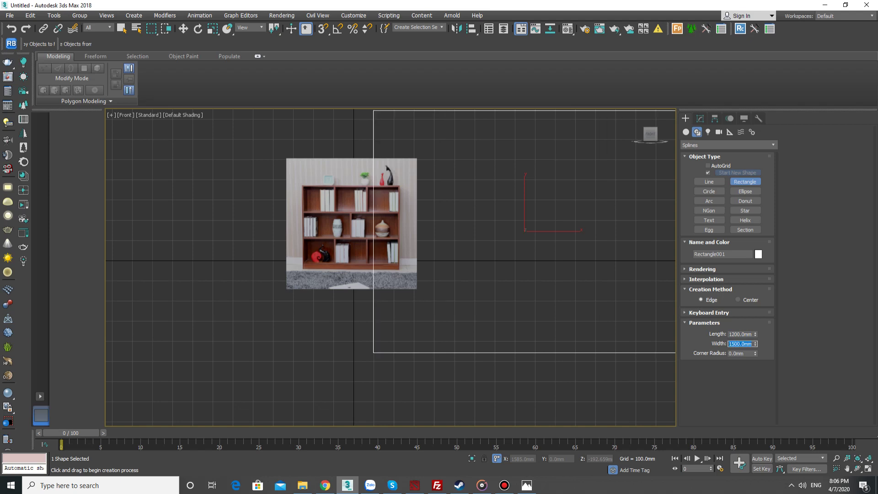
Step: Move the rectangle along X until it stands clear to the right of the picture plane
{"action": "scroll", "coordinate": [490, 245], "scroll_direction": "down", "scroll_amount": 3}
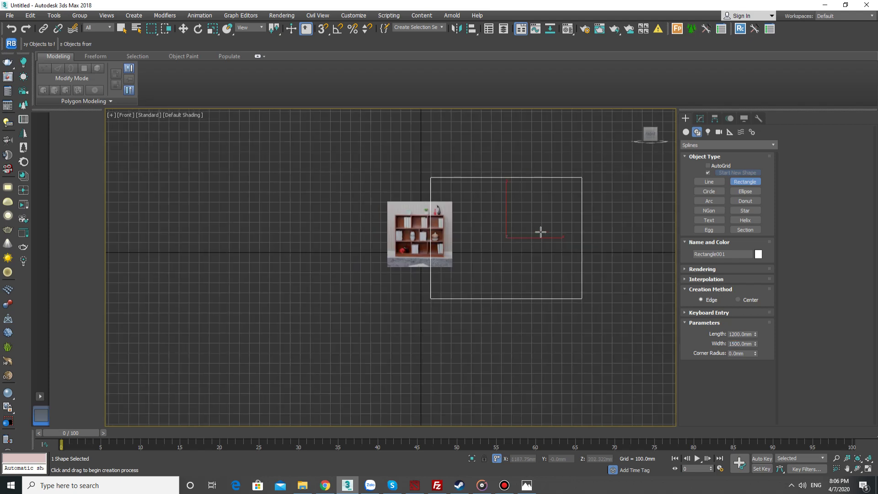
{"action": "key", "text": "w"}
{"action": "left_click_drag", "start_coordinate": [526, 237], "coordinate": [570, 237]}
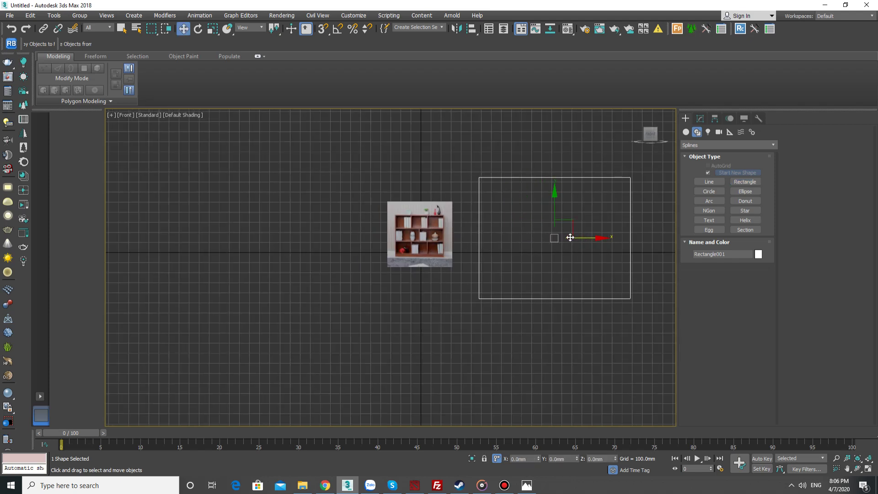
{"action": "scroll", "coordinate": [509, 233], "scroll_direction": "up", "scroll_amount": 2}
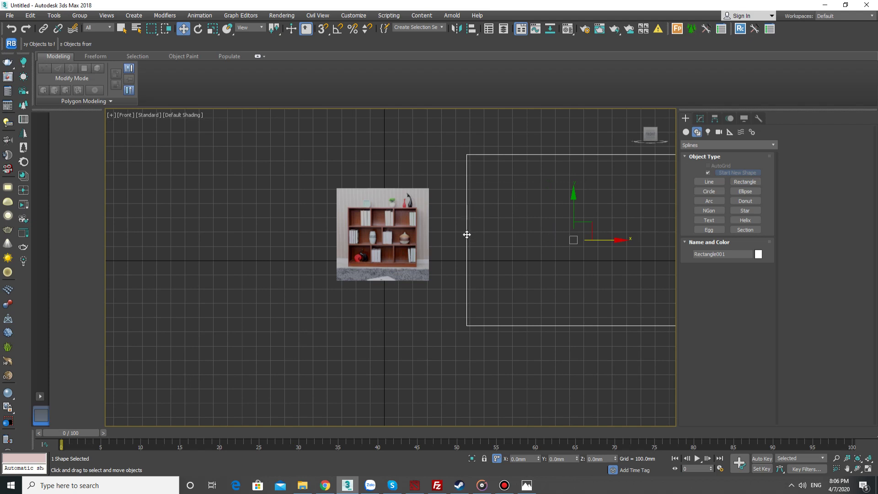
Step: Try a width of 1650 mm for the rectangle and undo the change
{"action": "left_click", "coordinate": [699, 119]}
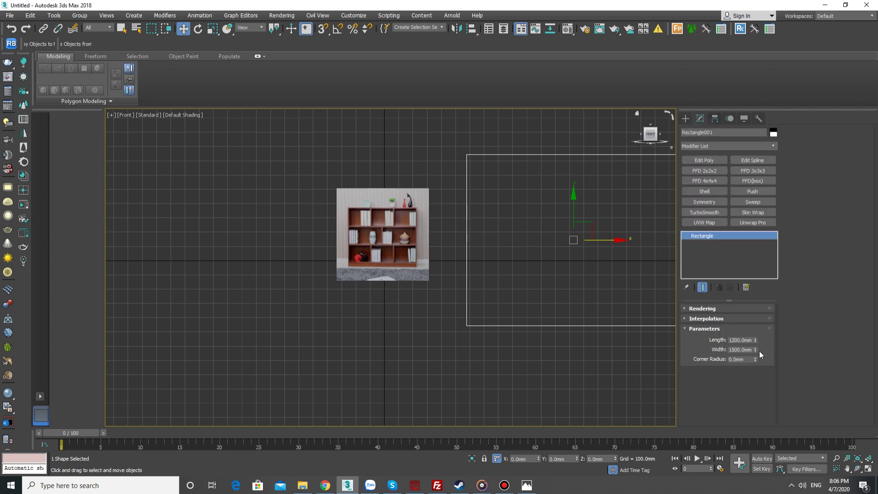
{"action": "left_click_drag", "start_coordinate": [756, 350], "coordinate": [753, 344]}
{"action": "middle_click_drag", "start_coordinate": [553, 268], "coordinate": [487, 265]}
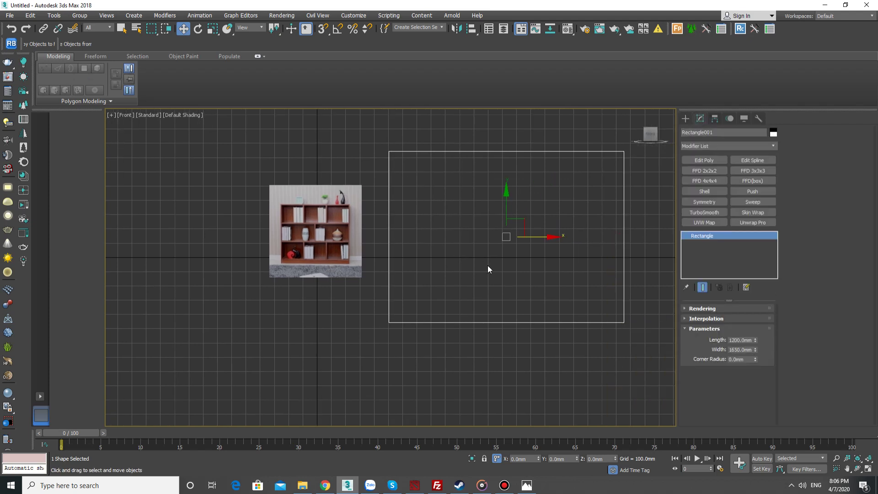
{"action": "key", "text": "ctrl+z"}
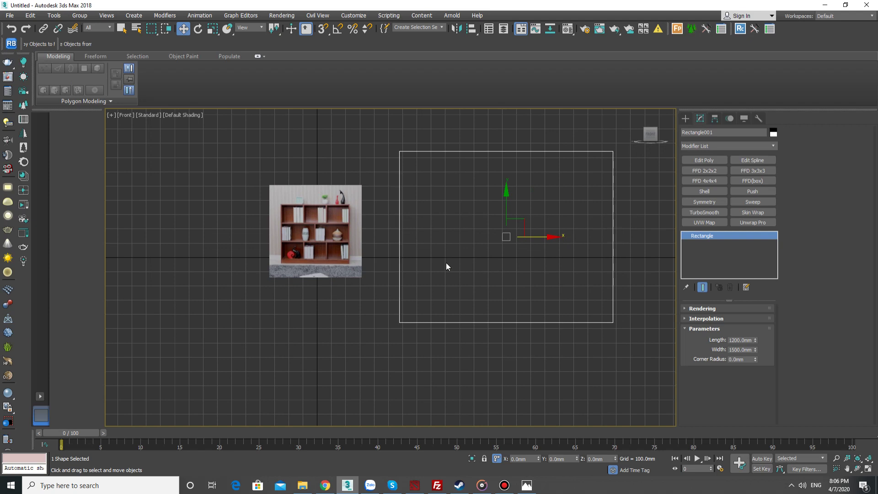
Step: Scale the picture plane up uniformly and shift it along Y so the pictured bookcase matches the rectangle's height
{"action": "left_click", "coordinate": [349, 236]}
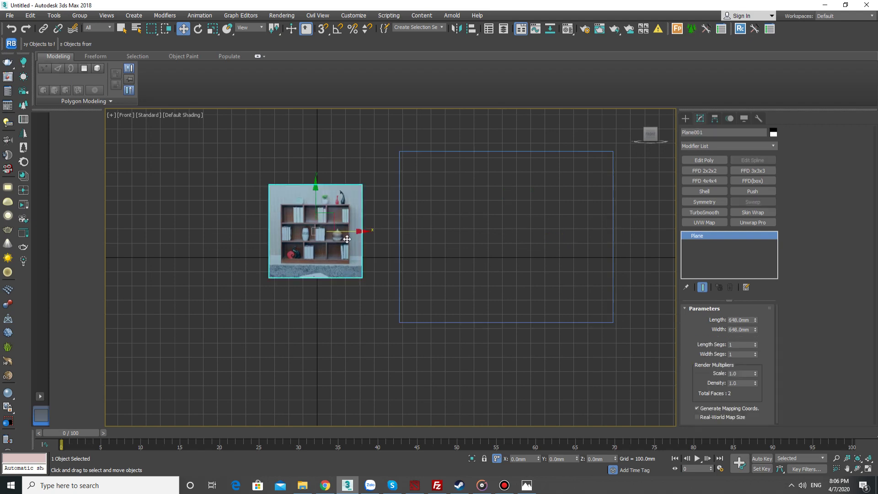
{"action": "key", "text": "r"}
{"action": "left_click_drag", "start_coordinate": [338, 222], "coordinate": [346, 132]}
{"action": "key", "text": "w"}
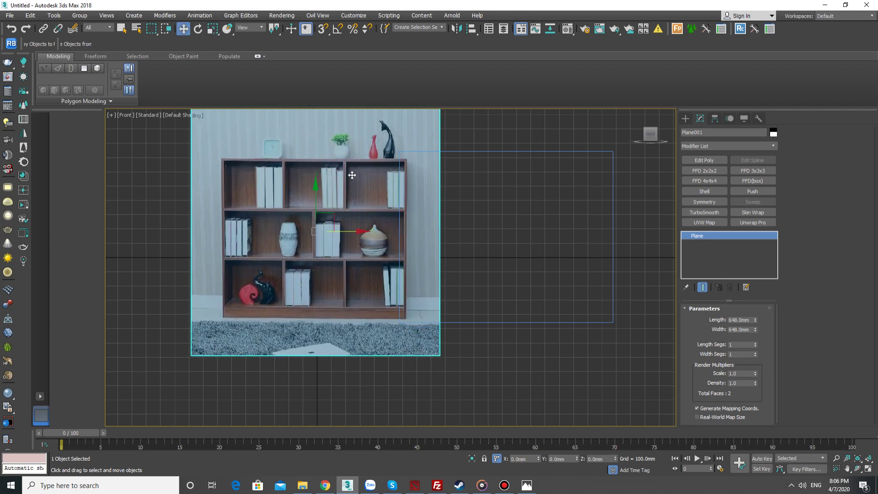
{"action": "mouse_move", "coordinate": [316, 194]}
{"action": "left_mouse_down"}
{"action": "mouse_move", "coordinate": [317, 183]}
{"action": "mouse_move", "coordinate": [337, 213]}
{"action": "mouse_move", "coordinate": [320, 195]}
{"action": "left_mouse_up"}
{"action": "key", "text": "r"}
{"action": "key", "text": "w"}
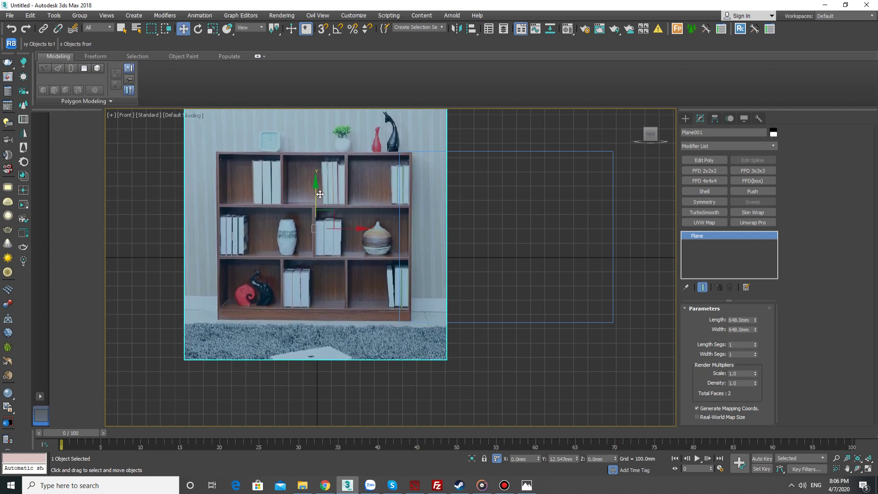
Step: Delete the reference rectangle beside the picture plane
{"action": "left_click", "coordinate": [613, 206]}
{"action": "key", "text": "Delete"}
{"action": "middle_click_drag", "start_coordinate": [343, 199], "coordinate": [464, 229]}
Step: Set the picture plane's absolute X, Y and Z position to 0 and hide the grid in the Front view
{"action": "left_click", "coordinate": [494, 290]}
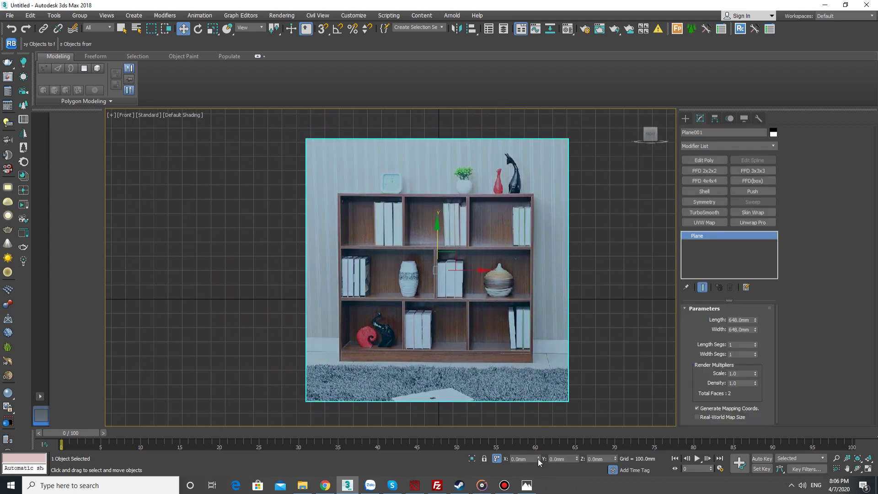
{"action": "left_click", "coordinate": [496, 458]}
{"action": "right_click", "coordinate": [538, 459]}
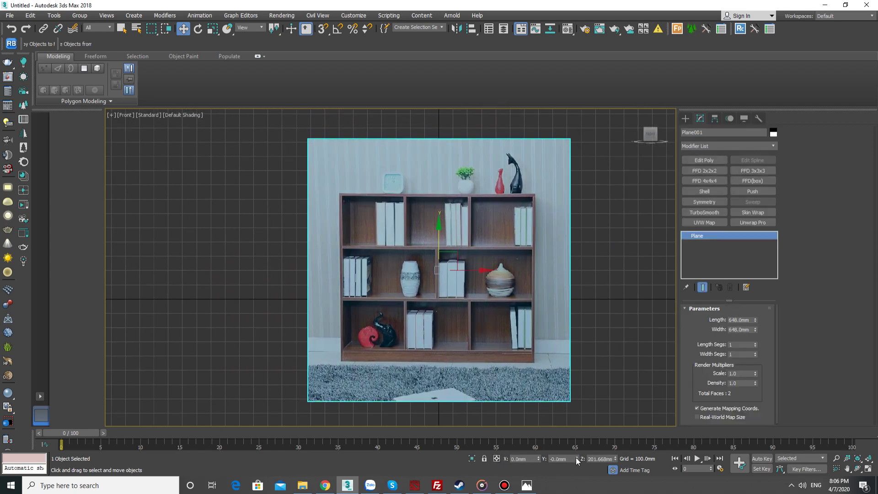
{"action": "right_click", "coordinate": [575, 459]}
{"action": "right_click", "coordinate": [615, 458]}
{"action": "scroll", "coordinate": [488, 280], "scroll_direction": "down", "scroll_amount": 2}
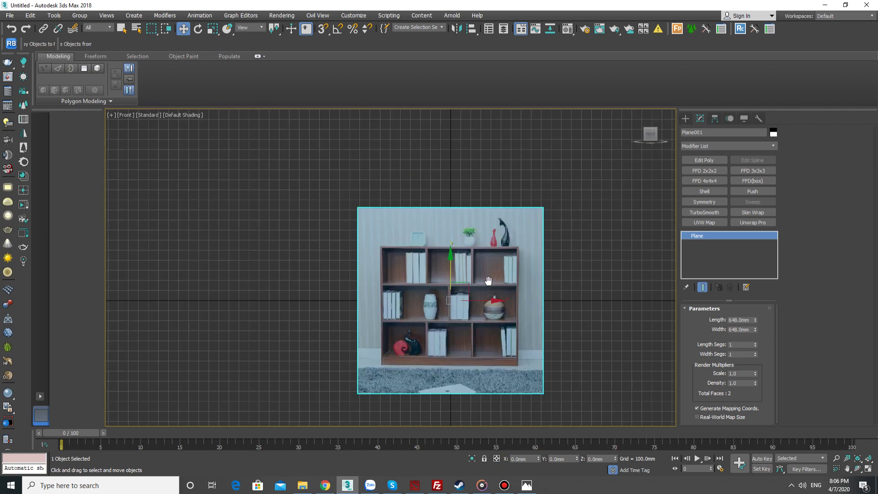
{"action": "scroll", "coordinate": [488, 281], "scroll_direction": "up", "scroll_amount": 2}
{"action": "key", "text": "g"}
{"action": "key", "text": "z"}
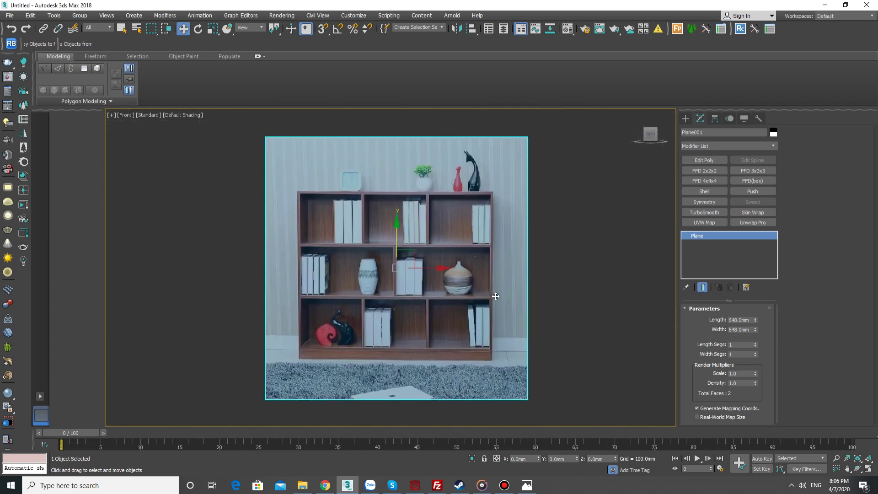
Step: Trace the pictured bookcase's outer outline with a rectangle spline about 1188 mm long and 1364 mm wide
{"action": "left_click", "coordinate": [685, 118]}
{"action": "left_click", "coordinate": [697, 132]}
{"action": "left_click", "coordinate": [745, 182]}
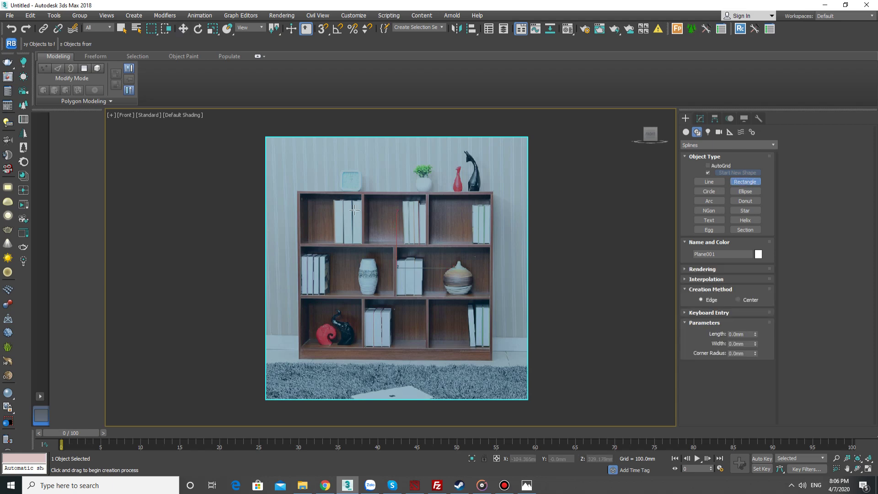
{"action": "left_click_drag", "start_coordinate": [298, 191], "coordinate": [492, 361]}
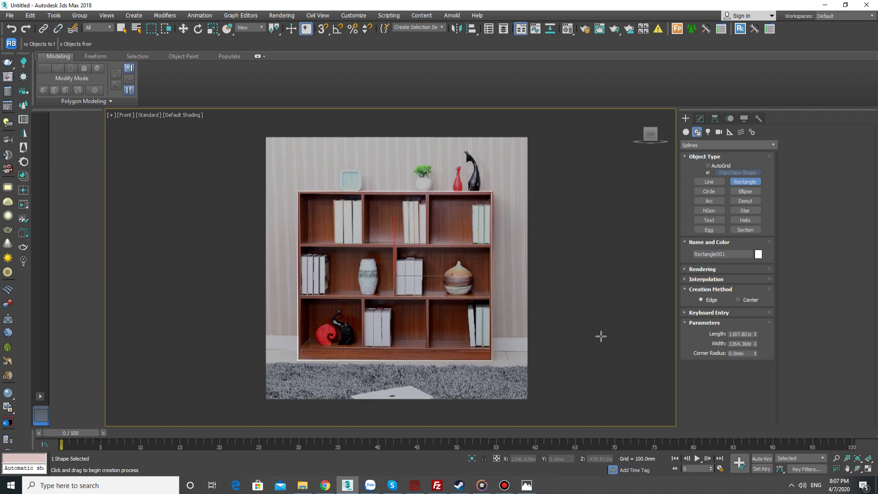
Step: Set the bookcase outline rectangle's length to 1200 mm and its width to 1400 mm
{"action": "double_click", "coordinate": [740, 334]}
{"action": "type", "text": "1200"}
{"action": "key", "text": "Tab"}
{"action": "type", "text": "1"}
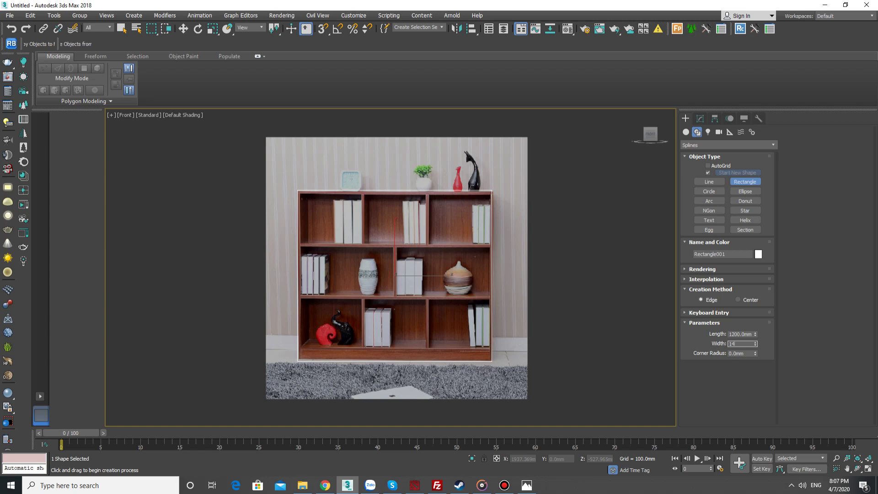
{"action": "key", "text": "Return"}
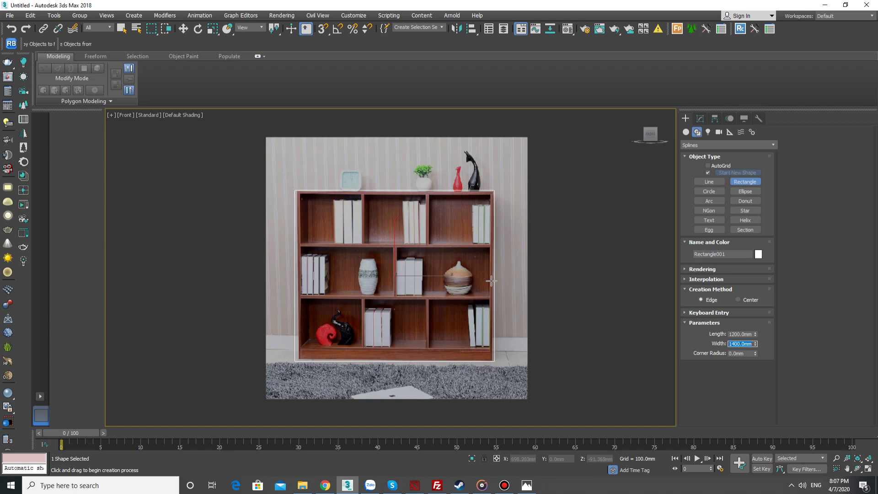
Step: Convert the bookcase outline rectangle to an Editable Poly
{"action": "right_click", "coordinate": [490, 297]}
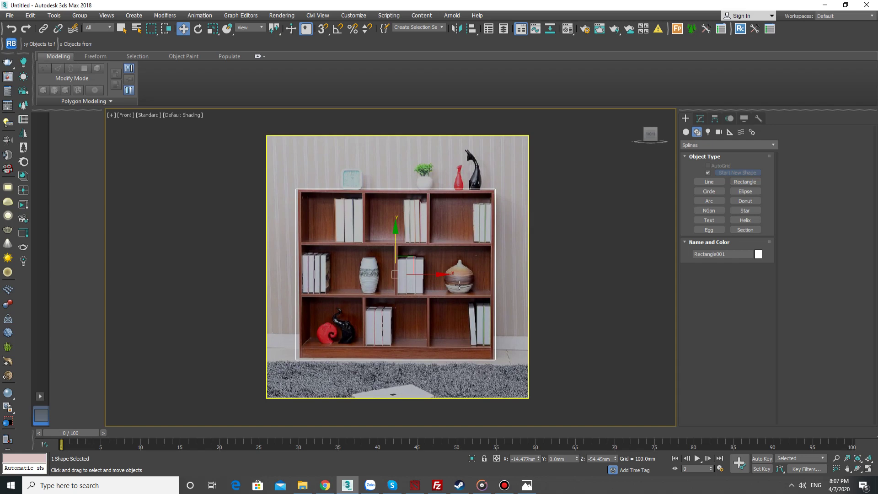
{"action": "middle_click_drag", "start_coordinate": [460, 280], "coordinate": [464, 277]}
{"action": "right_click", "coordinate": [445, 255]}
{"action": "mouse_move", "coordinate": [506, 350]}
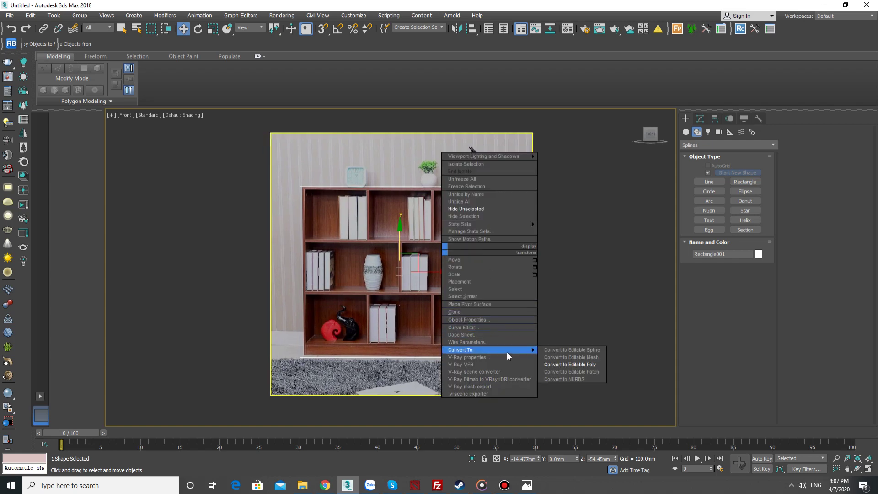
{"action": "left_click", "coordinate": [585, 365]}
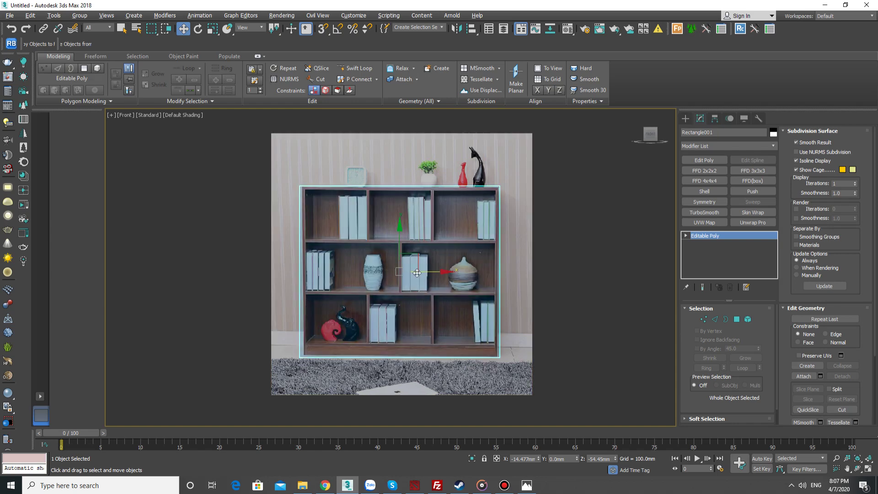
Step: Select the bookcase poly's two vertical side edges and turn on edged faces display in the Front view
{"action": "scroll", "coordinate": [359, 261], "scroll_direction": "up", "scroll_amount": 2}
{"action": "key", "text": "2"}
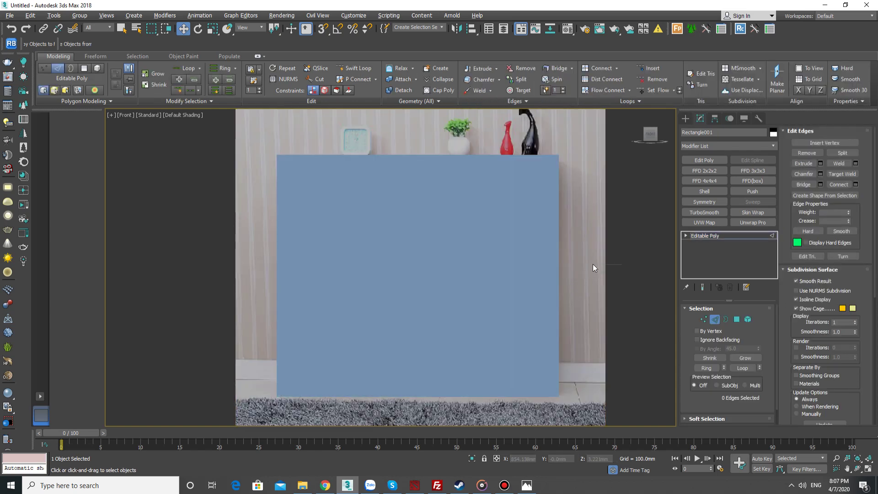
{"action": "left_click_drag", "start_coordinate": [587, 264], "coordinate": [224, 292]}
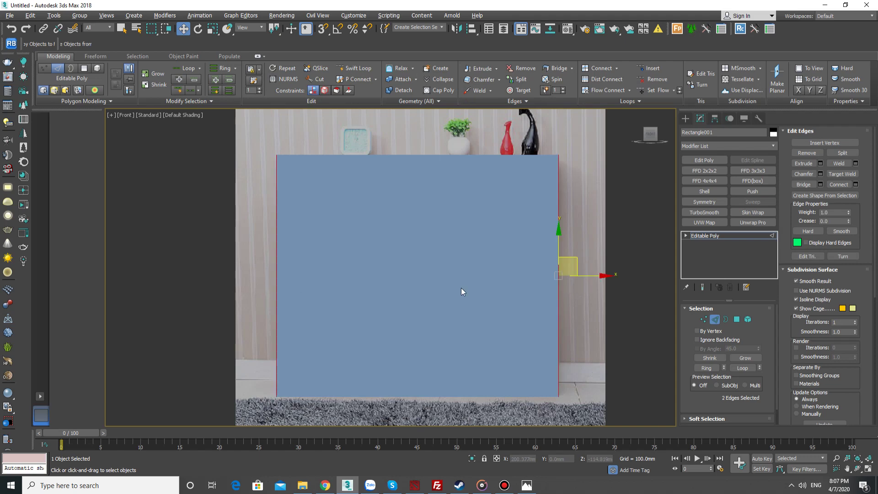
{"action": "key", "text": "F4"}
{"action": "middle_click_drag", "start_coordinate": [461, 291], "coordinate": [508, 264]}
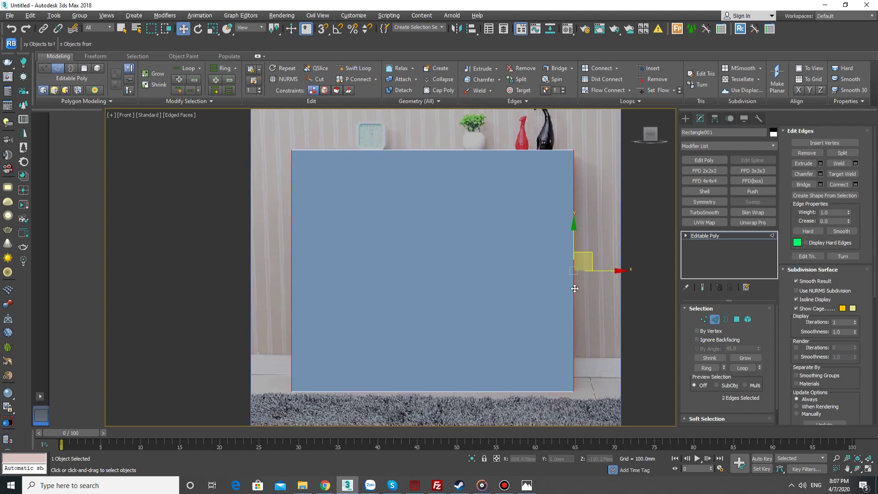
Step: Switch the bookcase poly's display properties to By Object so the picture shows through it
{"action": "key", "text": "2"}
{"action": "right_click", "coordinate": [429, 273]}
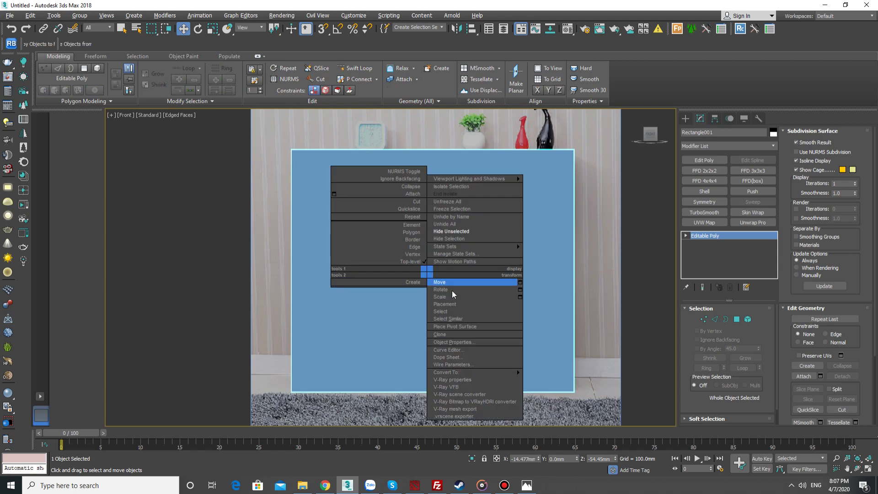
{"action": "left_click", "coordinate": [460, 339]}
{"action": "left_click", "coordinate": [418, 250]}
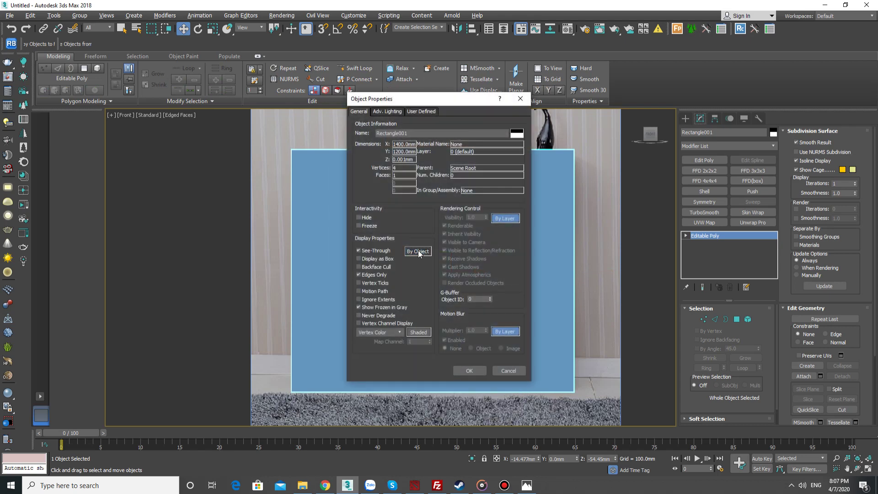
{"action": "left_click", "coordinate": [470, 370]}
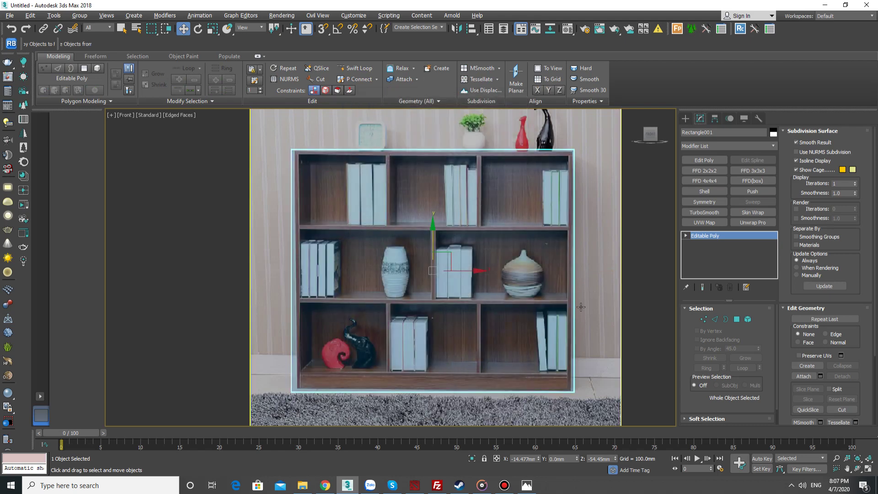
Step: Connect the bookcase poly's two vertical side edges with 2 horizontal segments
{"action": "key", "text": "2"}
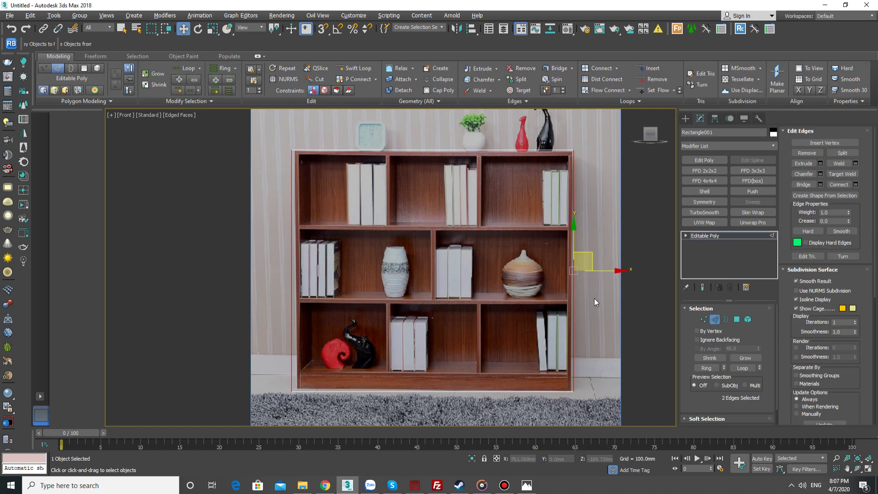
{"action": "left_click", "coordinate": [572, 293]}
{"action": "left_click", "coordinate": [292, 248], "text": "ctrl"}
{"action": "right_click", "coordinate": [431, 220]}
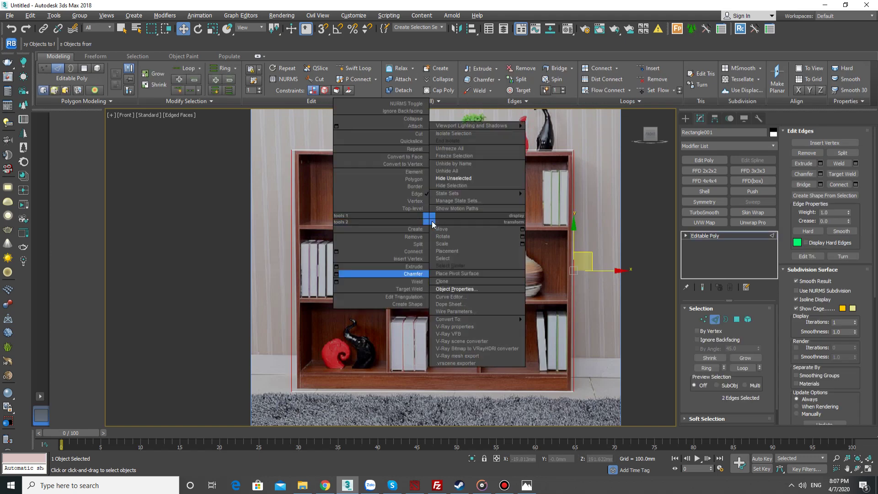
{"action": "left_click", "coordinate": [337, 252]}
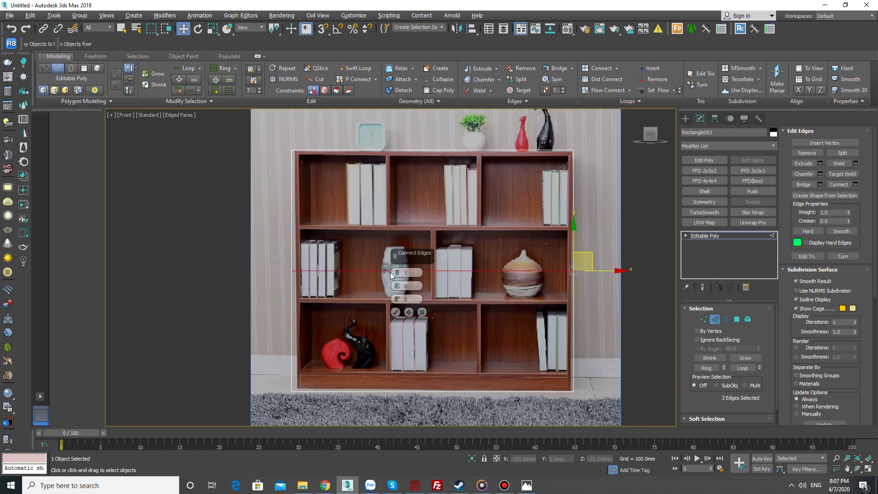
{"action": "left_click", "coordinate": [396, 312]}
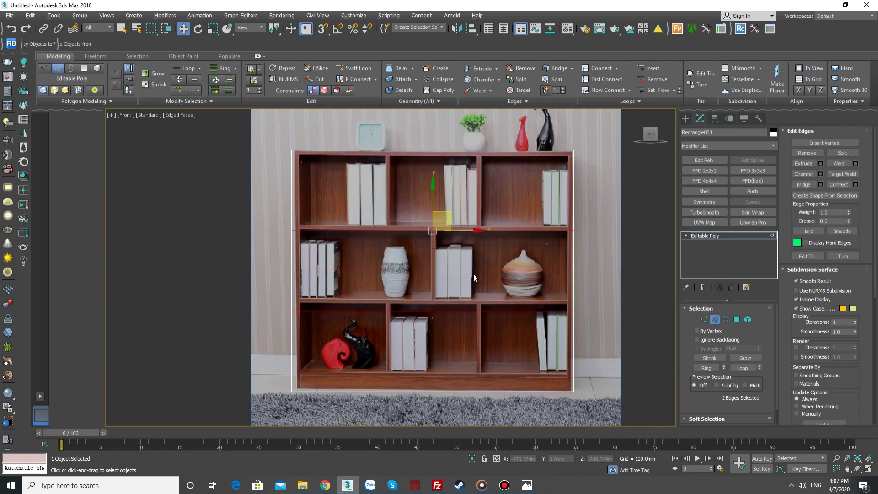
Step: Snap the upper horizontal edge onto the poly's top edge and offset it -20 mm in Y
{"action": "left_click", "coordinate": [476, 273]}
{"action": "left_click", "coordinate": [512, 230]}
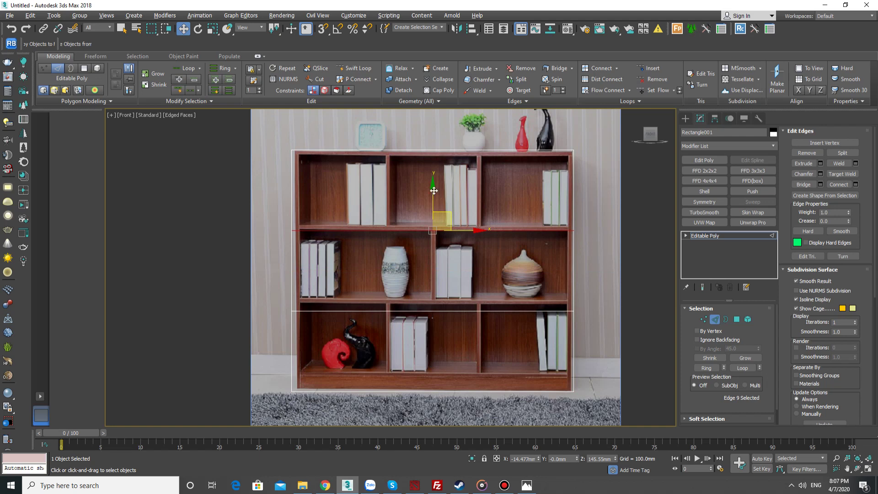
{"action": "left_click_drag", "start_coordinate": [434, 190], "coordinate": [573, 149]}
{"action": "key", "text": "s"}
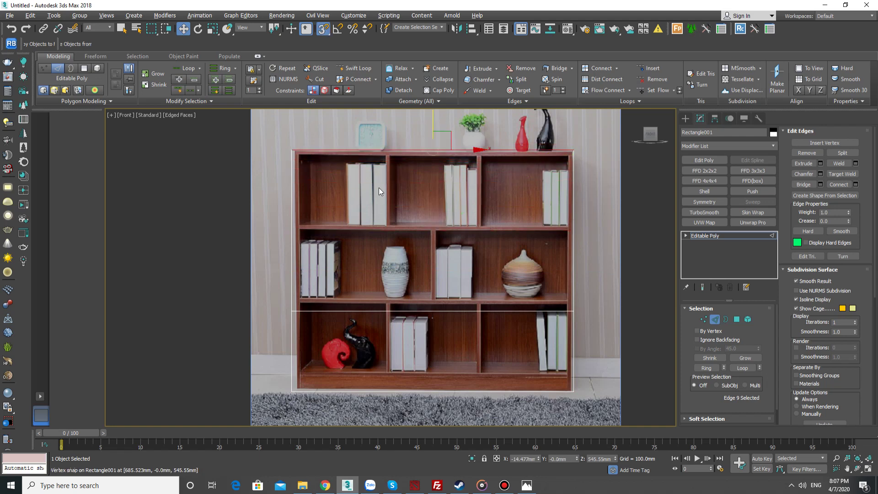
{"action": "left_click", "coordinate": [496, 459]}
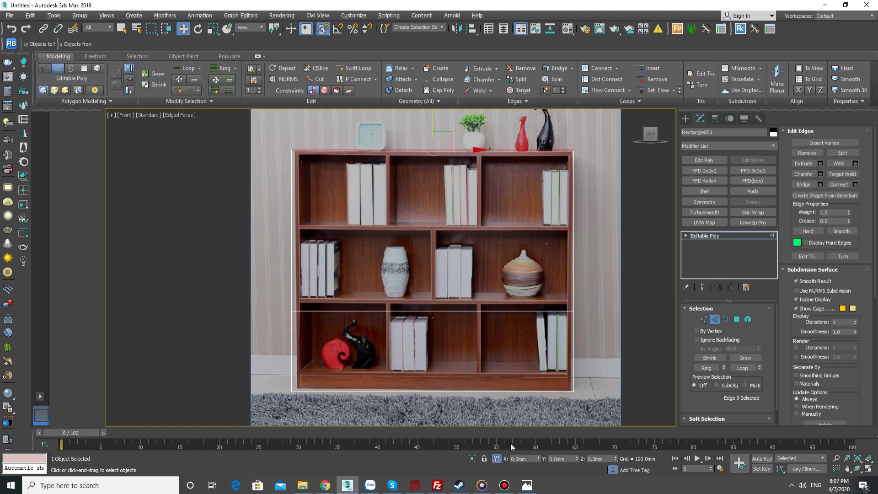
{"action": "left_click", "coordinate": [566, 459]}
{"action": "type", "text": "-20"}
{"action": "key", "text": "Return"}
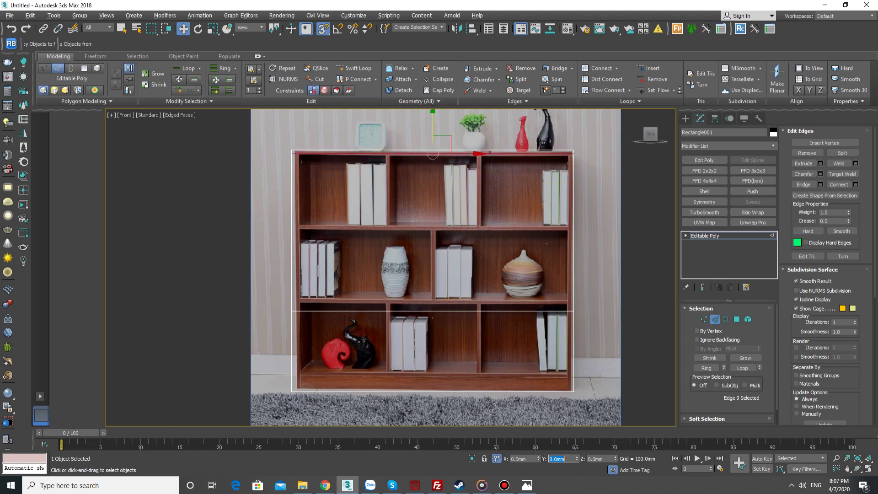
Step: Move the lower horizontal edge down to the top of the pictured base board, with snapping off
{"action": "middle_click_drag", "start_coordinate": [460, 235], "coordinate": [468, 241]}
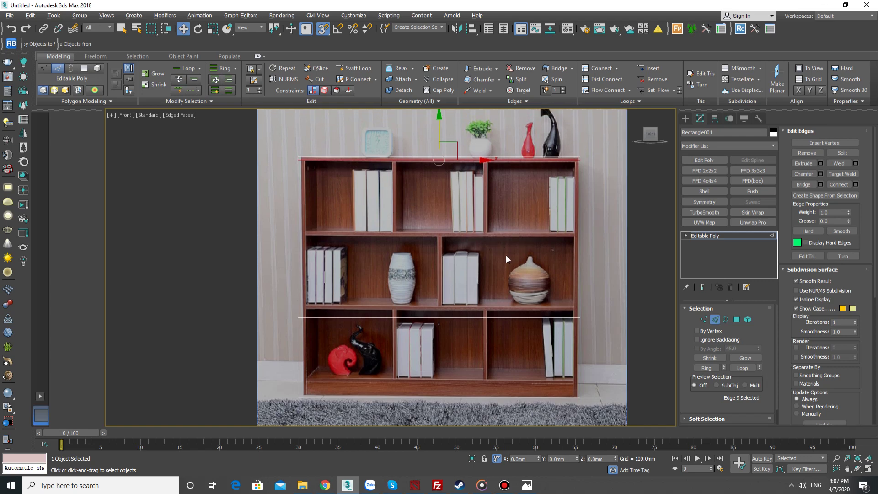
{"action": "left_click_drag", "start_coordinate": [205, 353], "coordinate": [231, 352]}
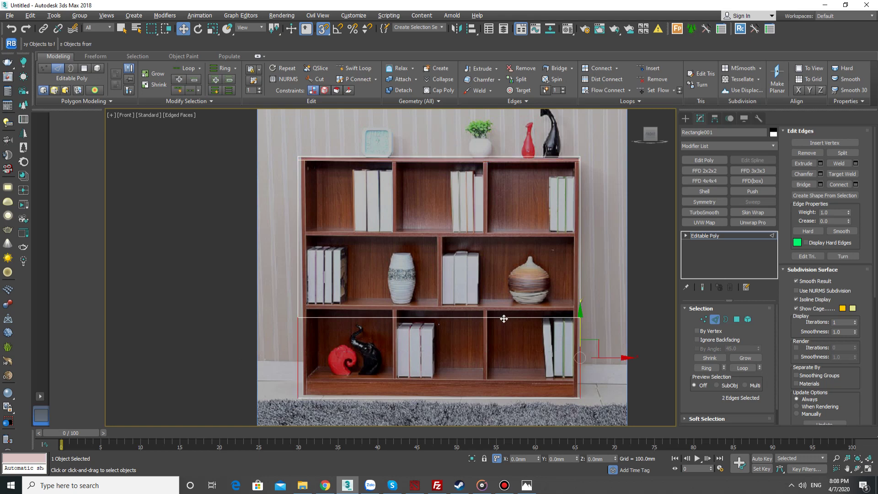
{"action": "left_click", "coordinate": [483, 314]}
{"action": "left_click_drag", "start_coordinate": [483, 313], "coordinate": [524, 383]}
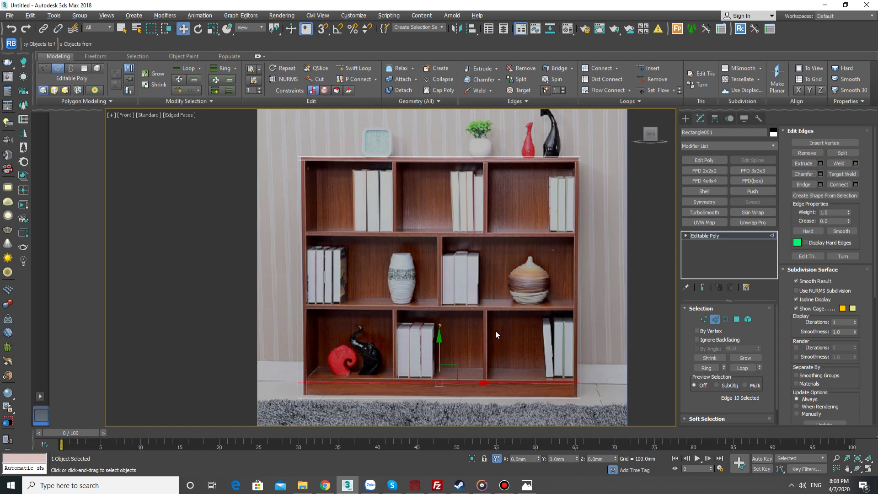
{"action": "left_click", "coordinate": [611, 249]}
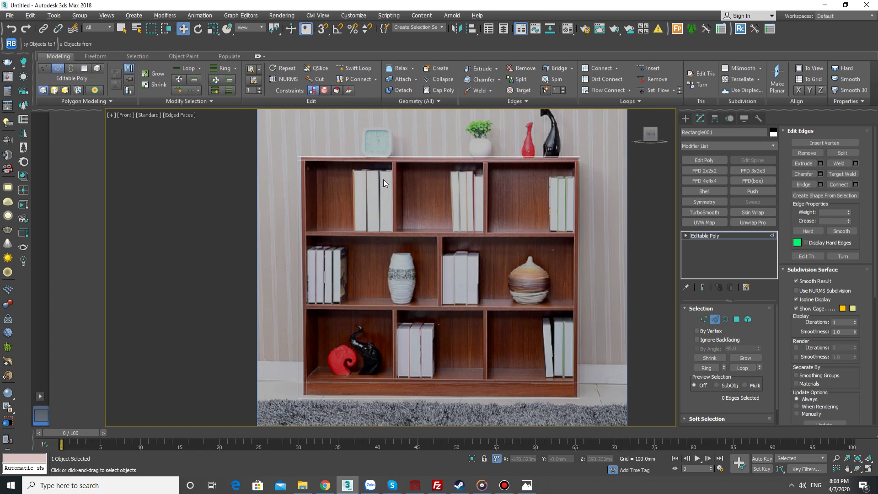
Step: Detach the thin top polygon and the base board polygon together as a separate object
{"action": "key", "text": "4"}
{"action": "left_click", "coordinate": [413, 159]}
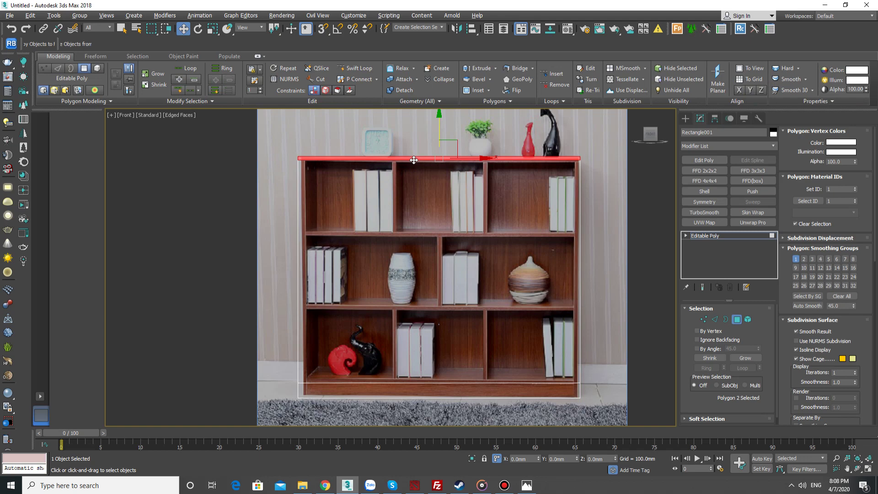
{"action": "left_click", "coordinate": [477, 395], "text": "ctrl"}
{"action": "left_click", "coordinate": [413, 91]}
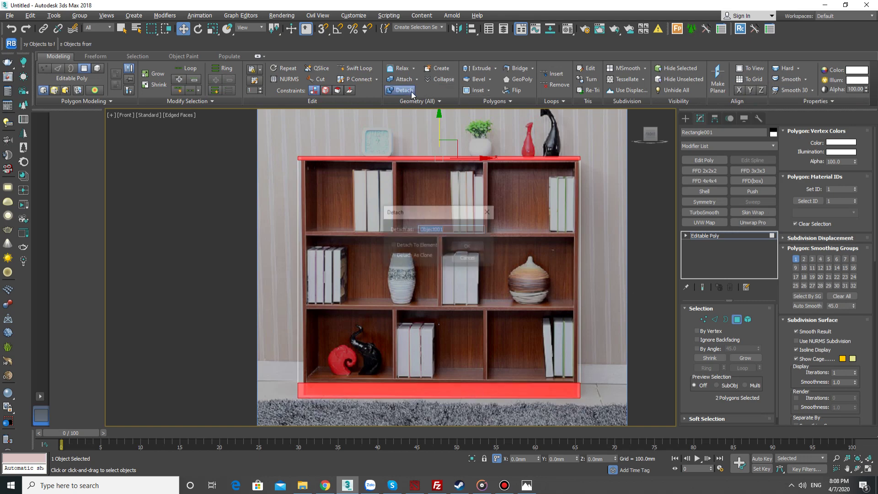
{"action": "left_click", "coordinate": [476, 248]}
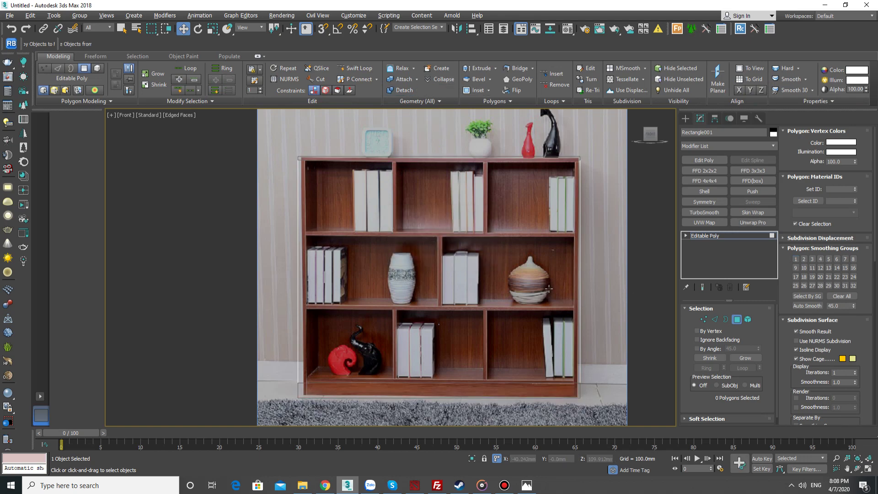
Step: Move the reference picture plane back behind the bookcase poly and reselect the middle panel
{"action": "left_click", "coordinate": [737, 319]}
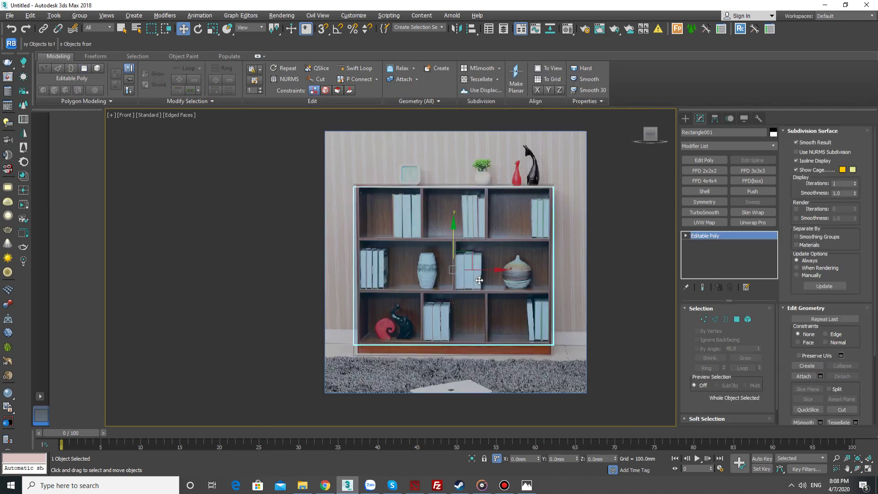
{"action": "middle_click_drag", "start_coordinate": [479, 291], "coordinate": [500, 308], "text": "alt"}
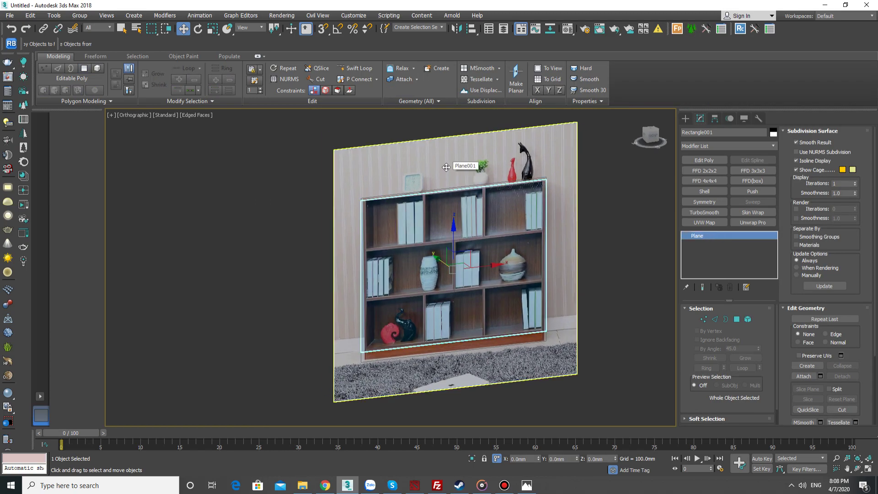
{"action": "left_click", "coordinate": [447, 168]}
{"action": "key", "text": "alt+x"}
{"action": "left_click_drag", "start_coordinate": [442, 253], "coordinate": [425, 247]}
{"action": "middle_click_drag", "start_coordinate": [425, 247], "coordinate": [414, 244], "text": "alt"}
{"action": "left_click", "coordinate": [414, 244]}
{"action": "key", "text": "4"}
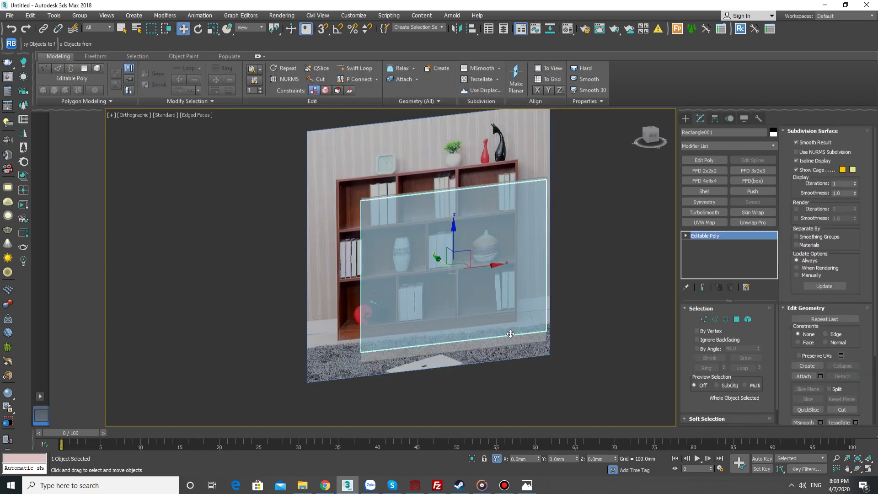
Step: Apply a Shell modifier with a 300 mm outer amount to the detached top and base boards
{"action": "left_click", "coordinate": [514, 340]}
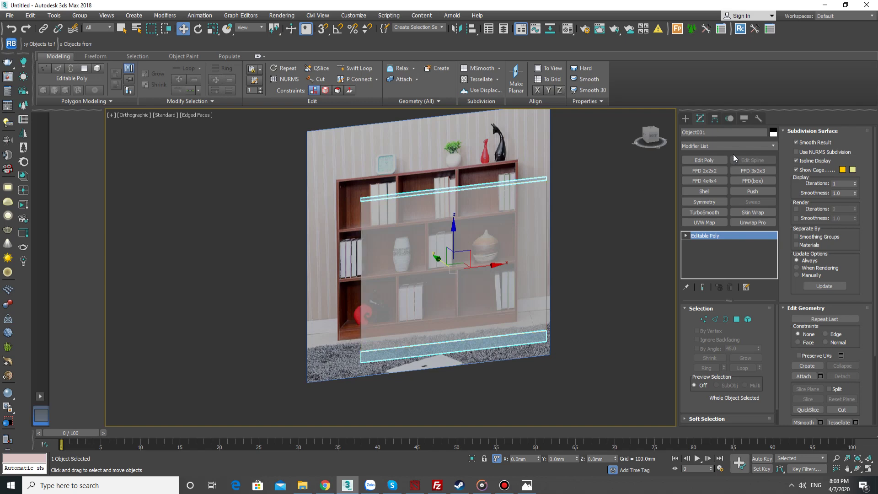
{"action": "left_click", "coordinate": [704, 191]}
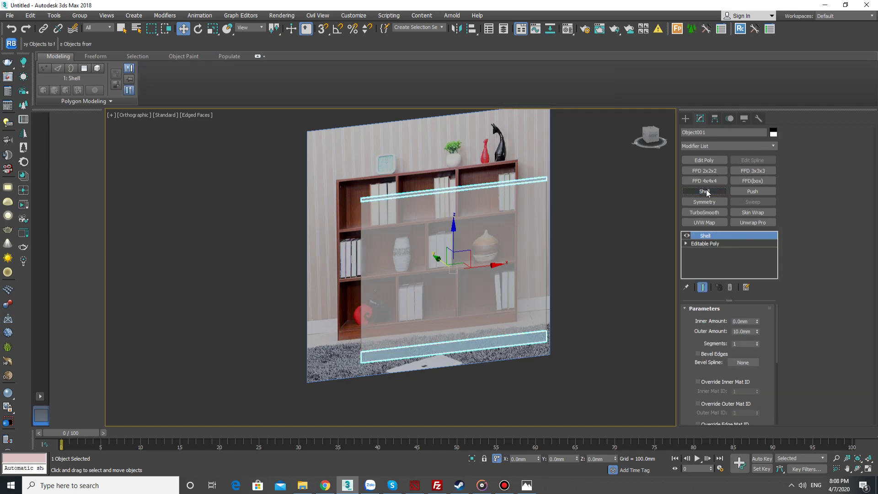
{"action": "double_click", "coordinate": [750, 330]}
{"action": "type", "text": "30"}
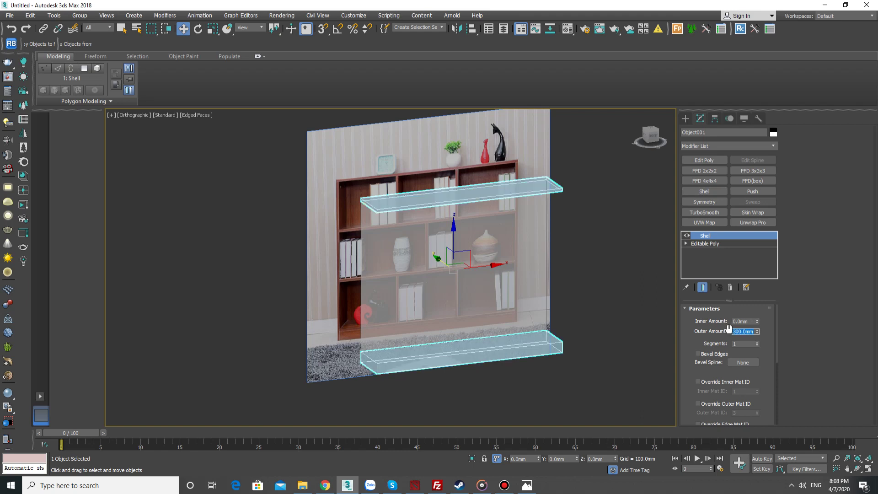
Step: Connect the middle panel's top and bottom edges with 2 vertical segments, working from the front view
{"action": "middle_click_drag", "start_coordinate": [478, 313], "coordinate": [473, 292], "text": "alt"}
{"action": "left_click", "coordinate": [581, 314]}
{"action": "left_click", "coordinate": [471, 292]}
{"action": "left_click", "coordinate": [652, 136]}
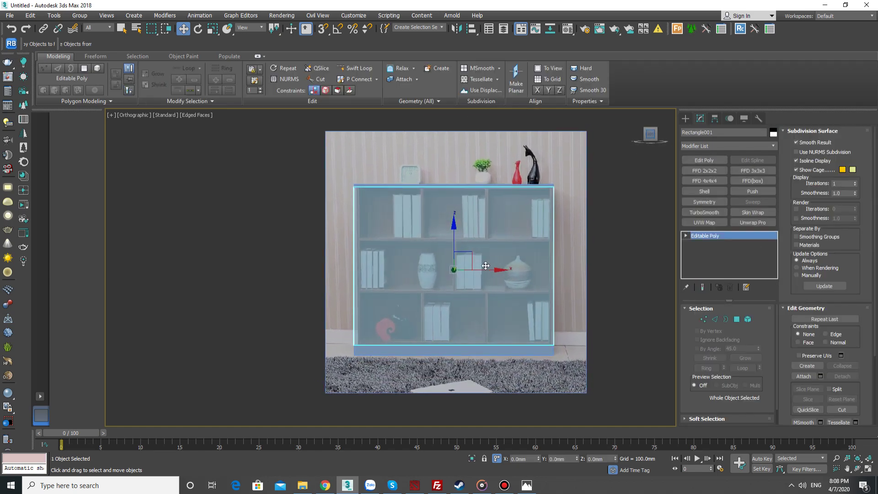
{"action": "key", "text": "2"}
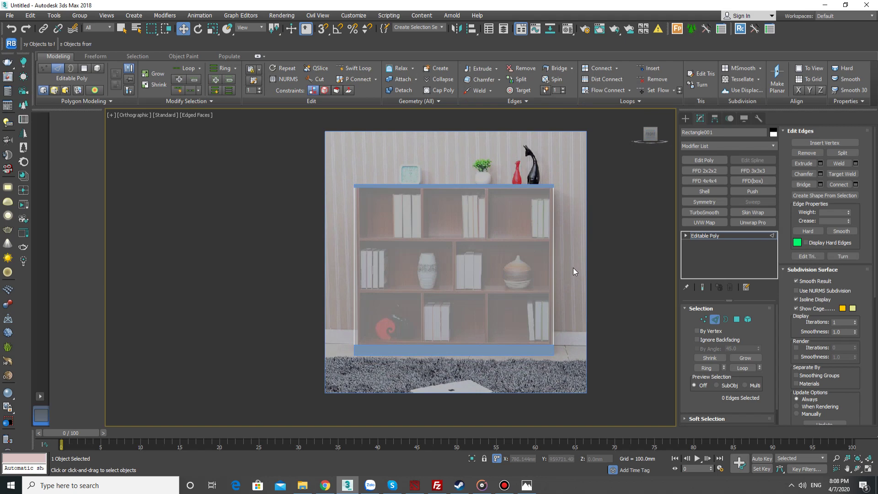
{"action": "left_click_drag", "start_coordinate": [453, 399], "coordinate": [453, 399]}
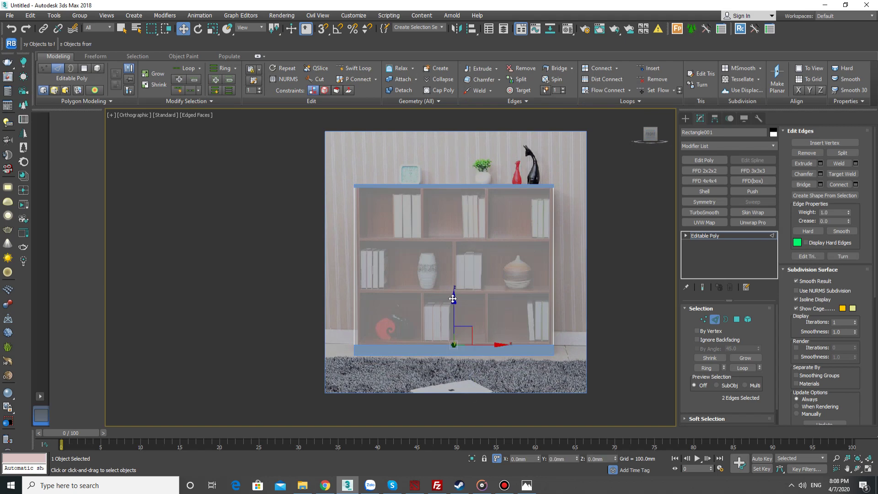
{"action": "right_click", "coordinate": [454, 235]}
{"action": "right_click", "coordinate": [470, 229]}
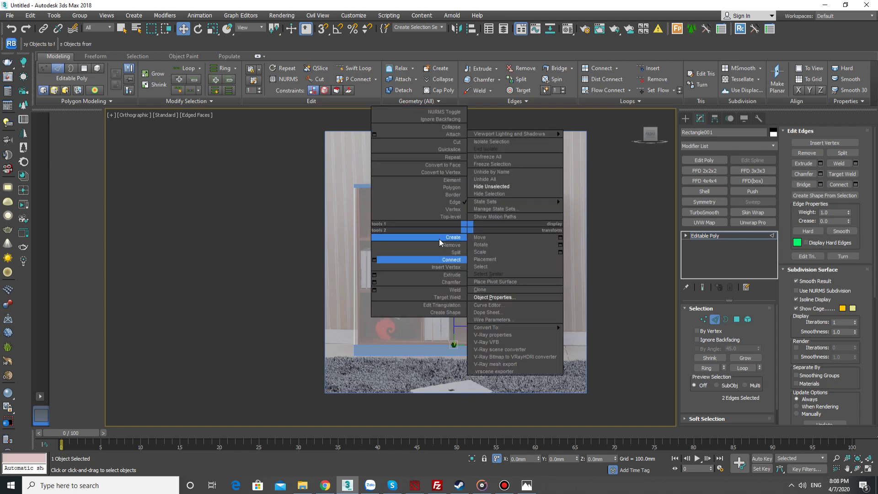
{"action": "left_click", "coordinate": [374, 259]}
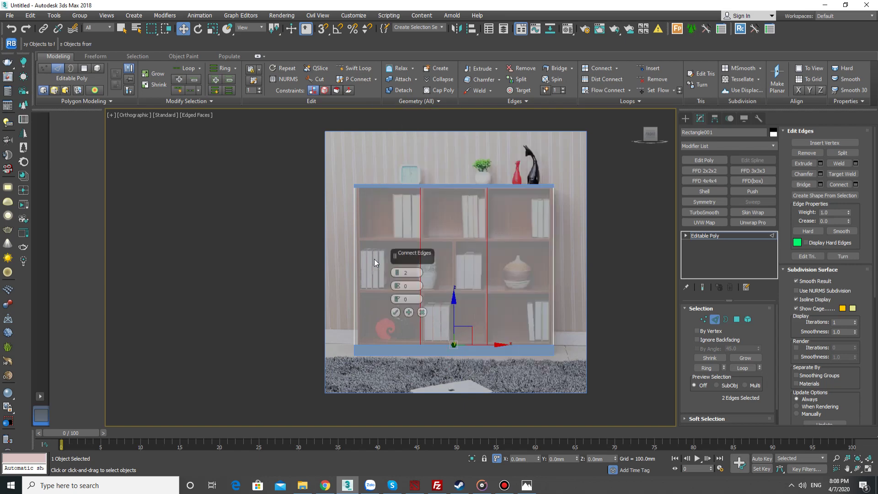
{"action": "left_click", "coordinate": [396, 312]}
Step: Snap the left new vertical edge onto the panel's left side and offset it about 20 mm inward in X
{"action": "left_click", "coordinate": [421, 265]}
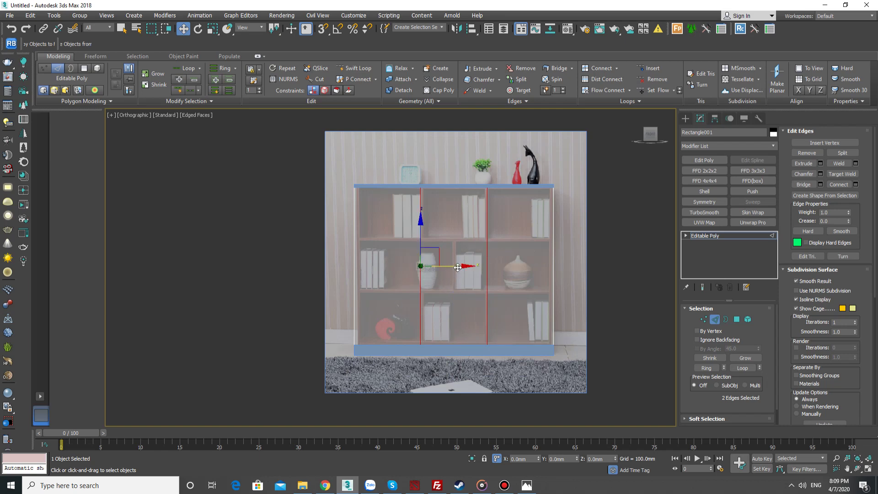
{"action": "left_click", "coordinate": [426, 288]}
{"action": "key", "text": "s"}
{"action": "left_click_drag", "start_coordinate": [455, 268], "coordinate": [355, 187]}
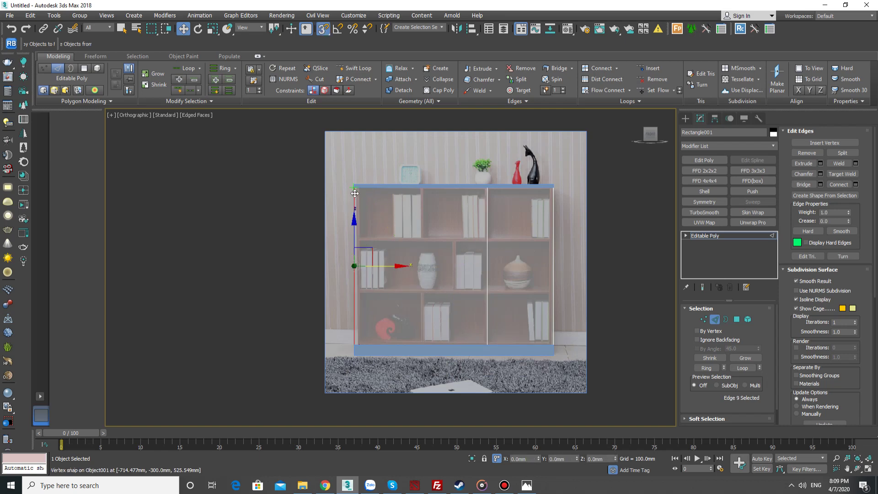
{"action": "left_click", "coordinate": [533, 460]}
{"action": "type", "text": "2"}
{"action": "key", "text": "Return"}
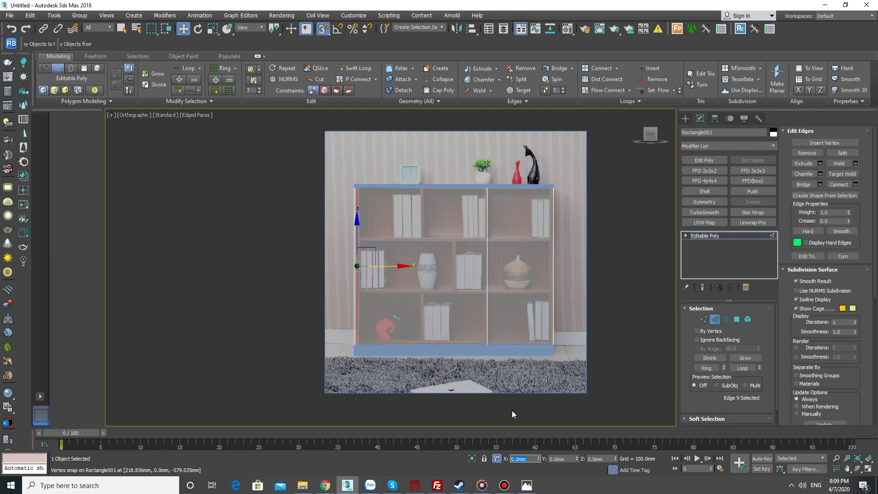
Step: Snap the right new vertical edge onto the panel's right side and offset it 20 mm inward in X
{"action": "left_click", "coordinate": [487, 299]}
{"action": "left_click_drag", "start_coordinate": [487, 266], "coordinate": [562, 175]}
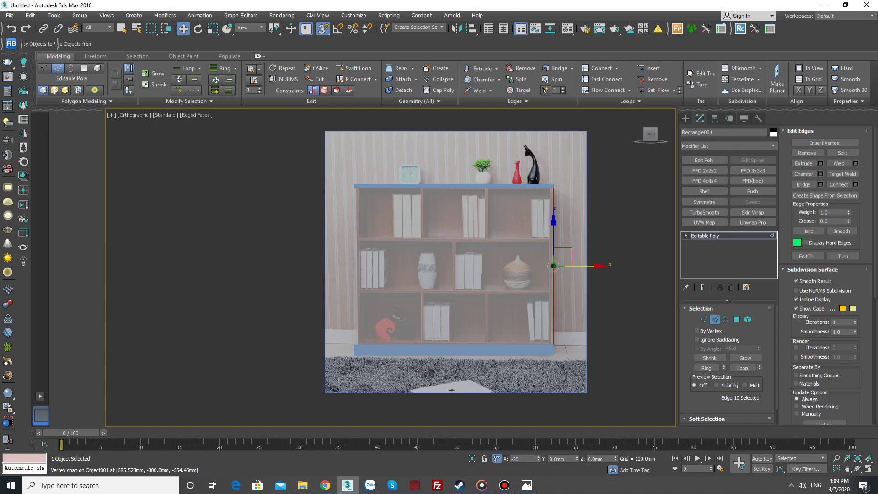
{"action": "left_click", "coordinate": [463, 284]}
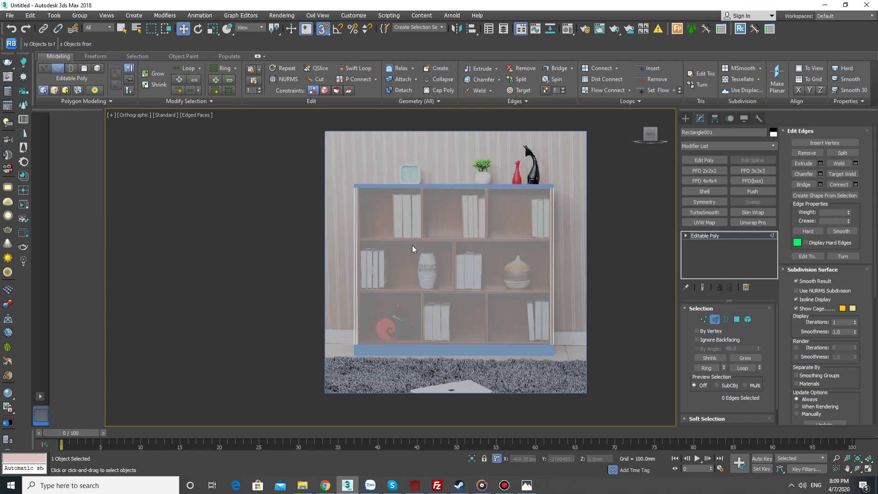
Step: Detach the narrow left and right side strips of the middle panel together as one separate object
{"action": "key", "text": "4"}
{"action": "left_click", "coordinate": [356, 261]}
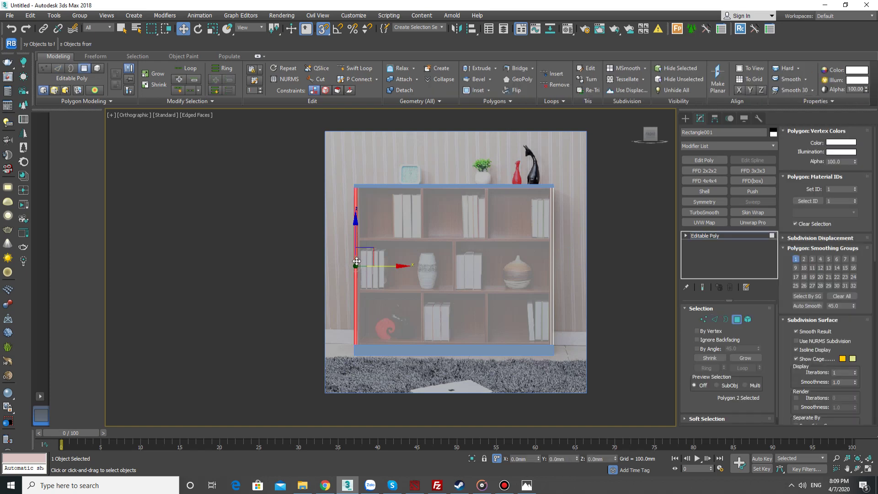
{"action": "left_click", "coordinate": [552, 283], "text": "ctrl"}
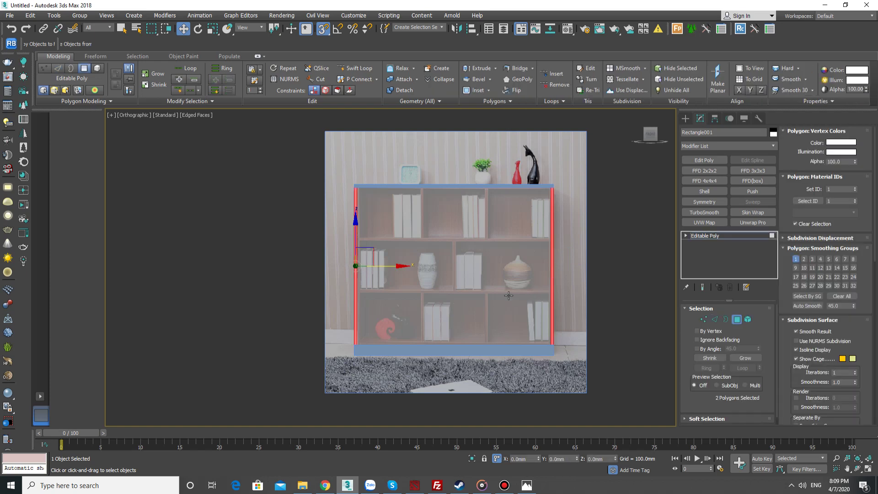
{"action": "left_click", "coordinate": [411, 90]}
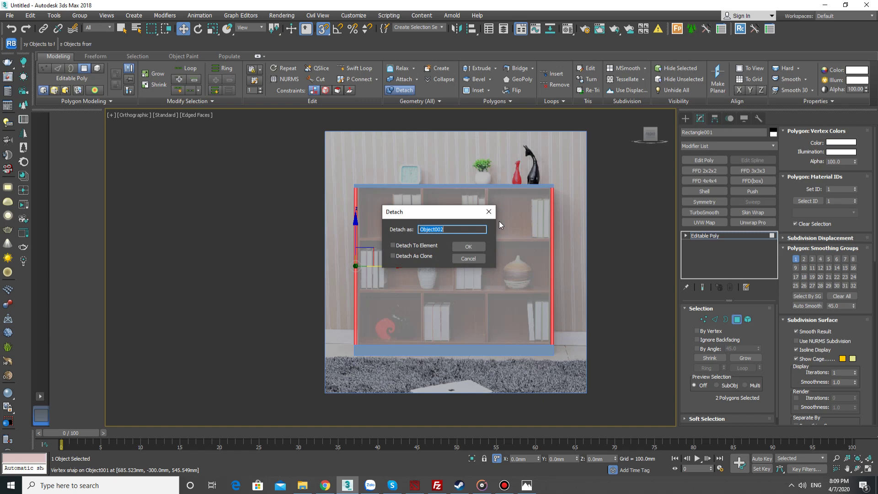
{"action": "left_click", "coordinate": [469, 247]}
{"action": "left_click", "coordinate": [736, 320]}
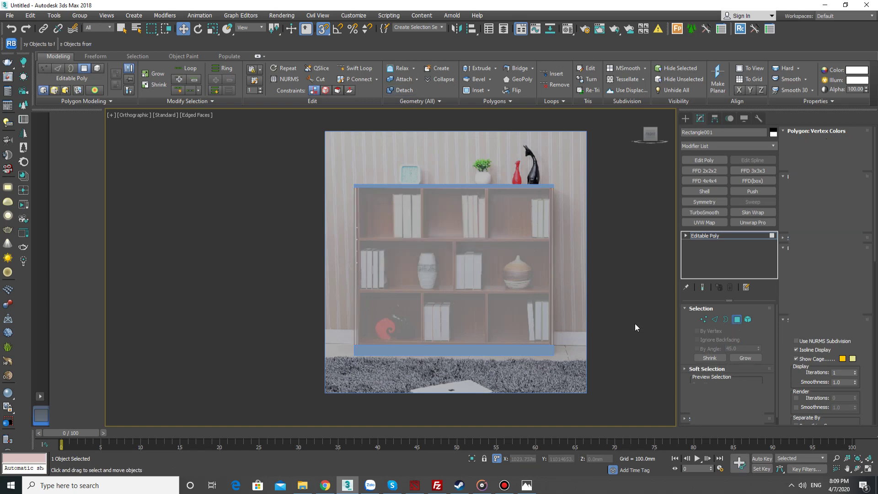
Step: Apply a Shell modifier with a 300 mm outer amount to the detached side boards
{"action": "middle_click_drag", "start_coordinate": [505, 298], "coordinate": [553, 275], "text": "alt"}
{"action": "left_click", "coordinate": [552, 275]}
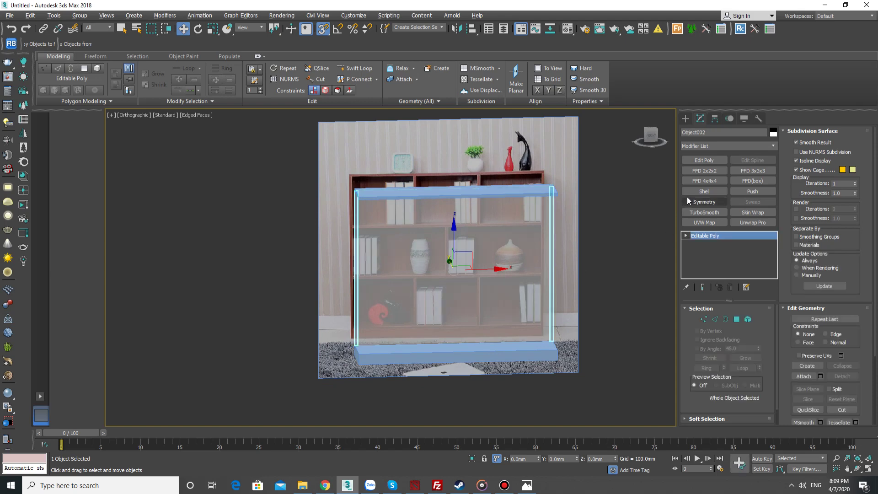
{"action": "left_click", "coordinate": [703, 191]}
{"action": "right_click", "coordinate": [586, 312]}
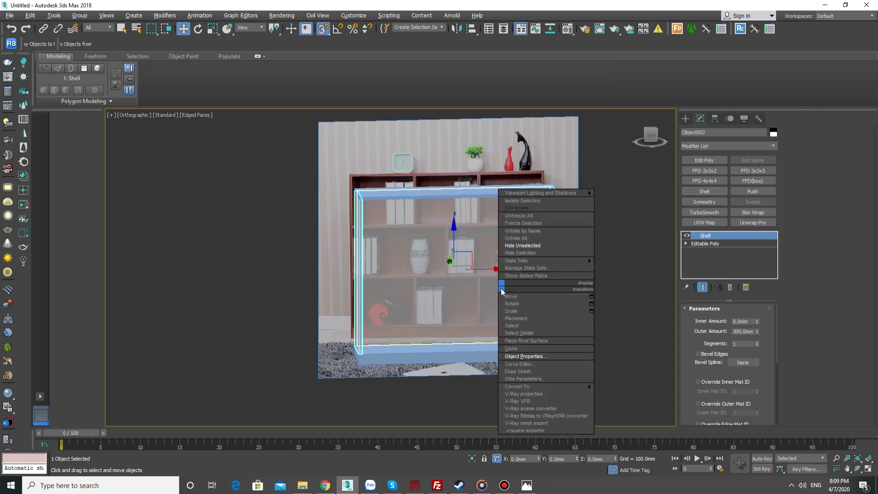
{"action": "left_click", "coordinate": [562, 345]}
{"action": "middle_click_drag", "start_coordinate": [563, 298], "coordinate": [507, 294], "text": "alt"}
Step: Connect the back panel's left and right edges with 2 horizontal segments, working from the front view
{"action": "left_click", "coordinate": [506, 294]}
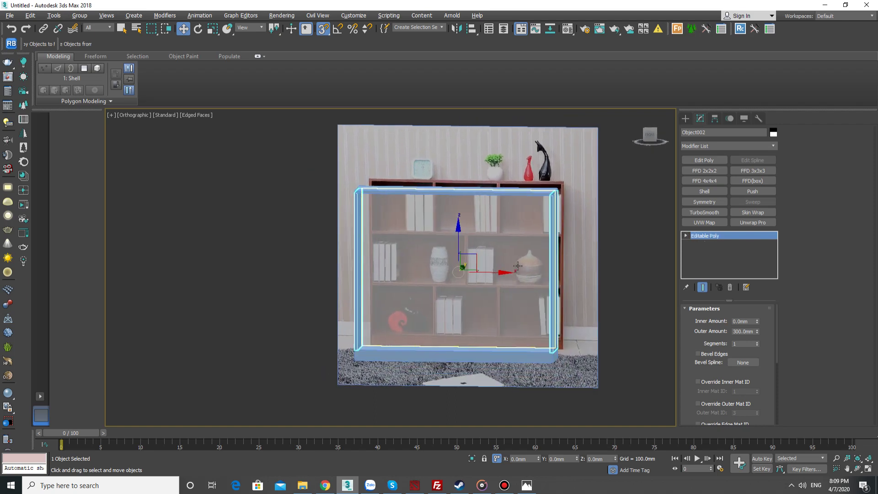
{"action": "key", "text": "f"}
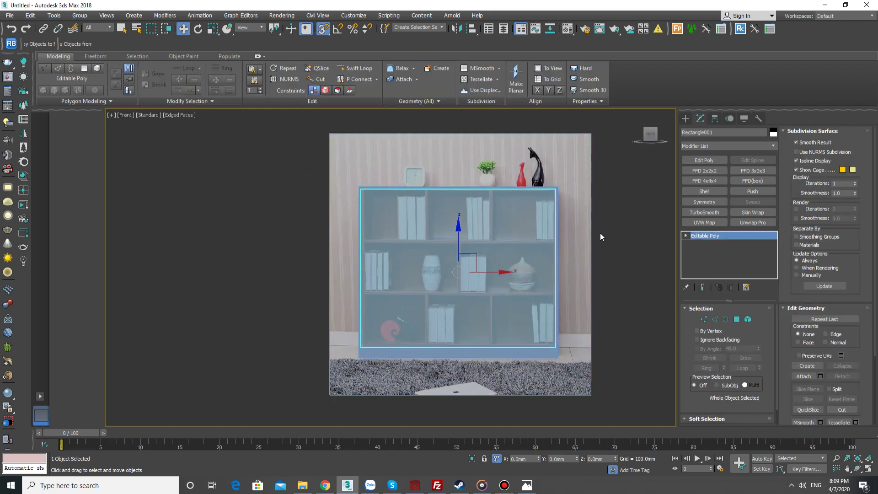
{"action": "key", "text": "2"}
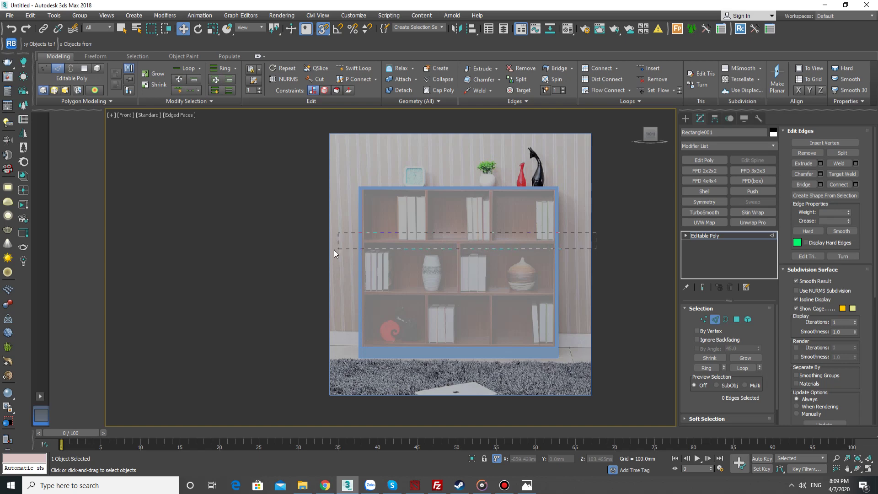
{"action": "left_click_drag", "start_coordinate": [334, 250], "coordinate": [321, 253]}
{"action": "right_click", "coordinate": [486, 216]}
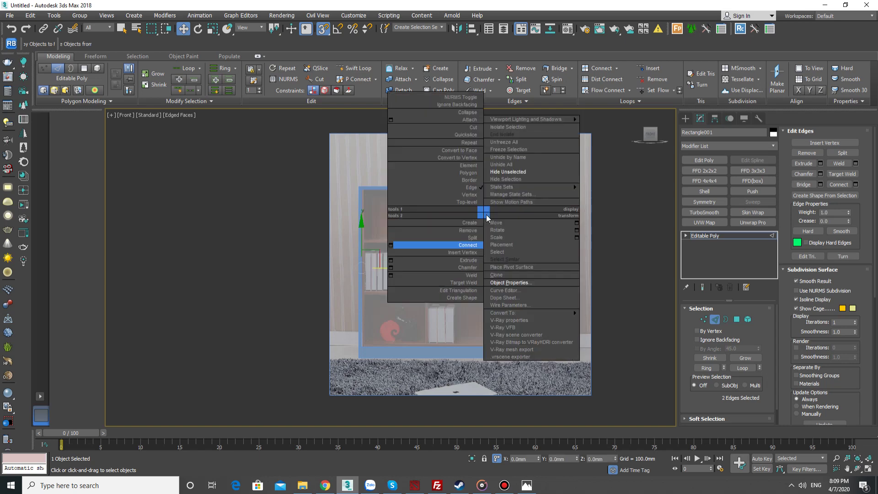
{"action": "left_click", "coordinate": [394, 243]}
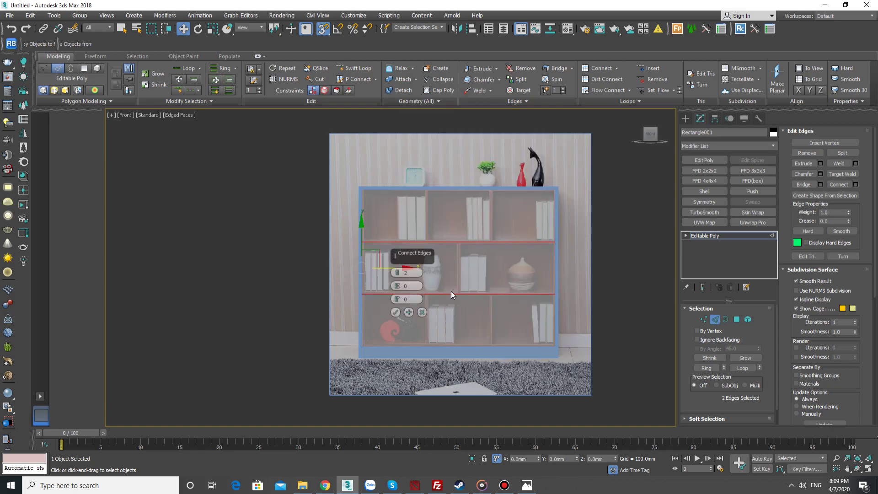
{"action": "left_click", "coordinate": [395, 312]}
Step: Chamfer the two new horizontal edges by 10 mm with 1 segment to form shelf strips
{"action": "scroll", "coordinate": [465, 252], "scroll_direction": "up", "scroll_amount": 2}
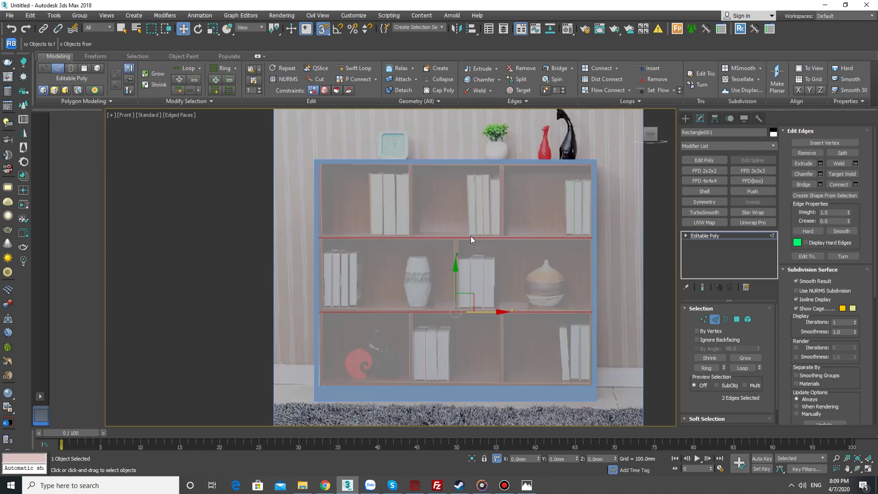
{"action": "right_click", "coordinate": [470, 236]}
{"action": "left_click", "coordinate": [376, 288]}
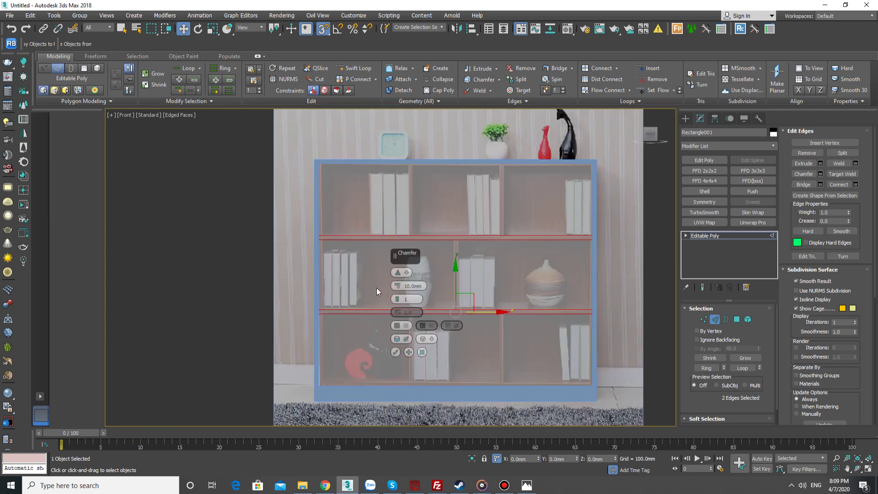
{"action": "left_click", "coordinate": [395, 351]}
Step: Detach the two thin horizontal shelf strips from the back panel as one separate object
{"action": "middle_click_drag", "start_coordinate": [478, 274], "coordinate": [493, 284], "text": "alt"}
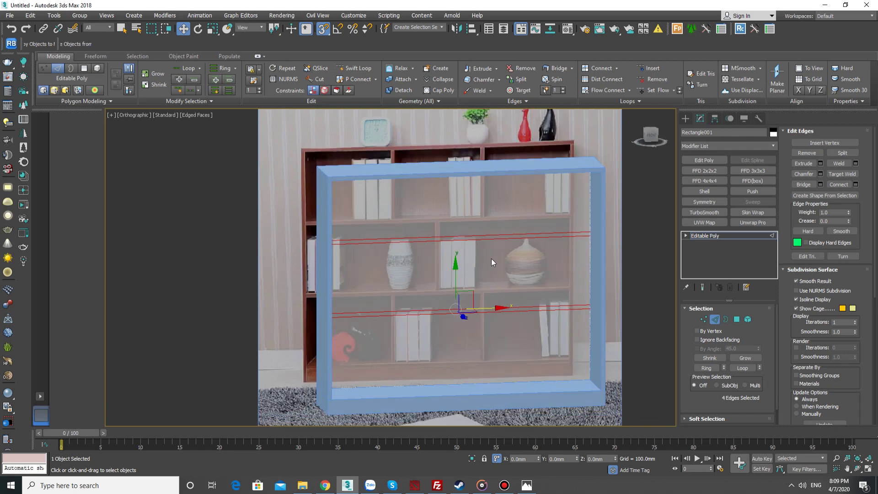
{"action": "key", "text": "4"}
{"action": "left_click", "coordinate": [500, 237]}
{"action": "left_click", "coordinate": [496, 312], "text": "ctrl"}
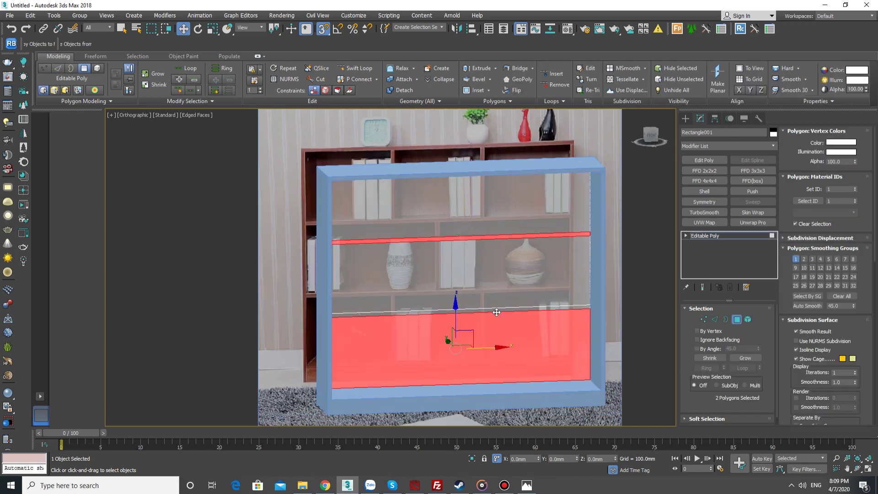
{"action": "key", "text": "ctrl+z"}
{"action": "left_click", "coordinate": [499, 311], "text": "ctrl"}
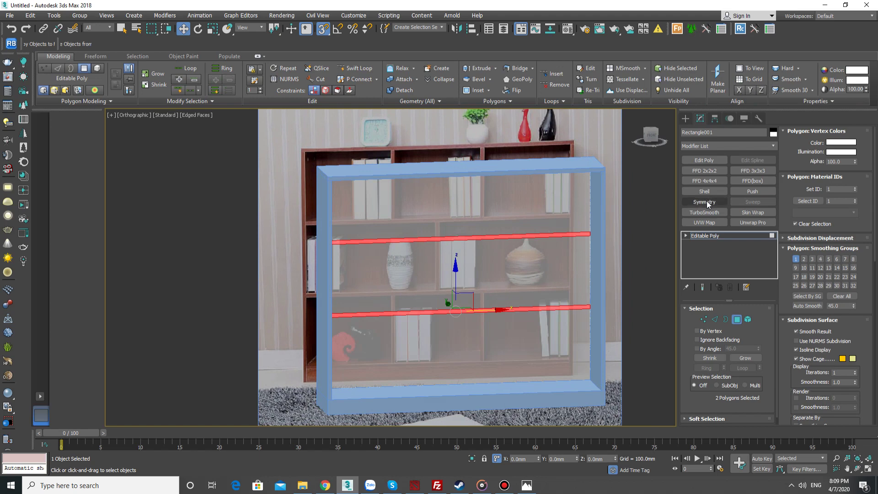
{"action": "left_click", "coordinate": [407, 90]}
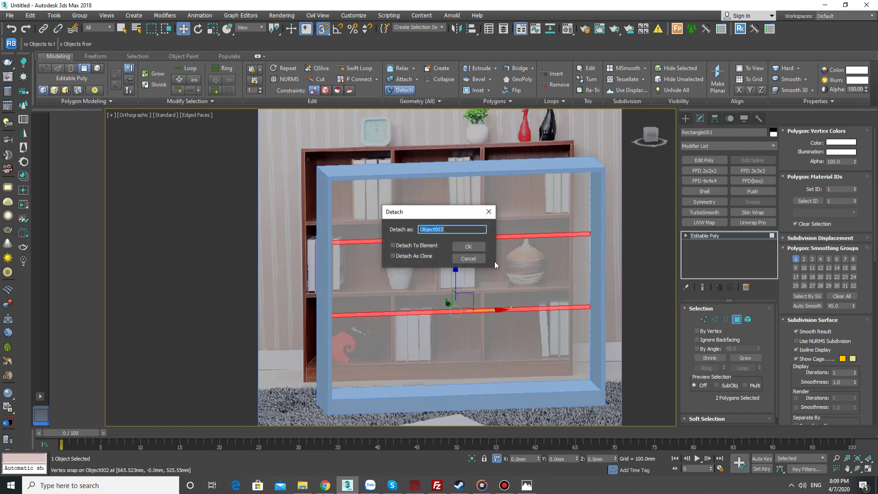
{"action": "left_click", "coordinate": [468, 247]}
{"action": "key", "text": "4"}
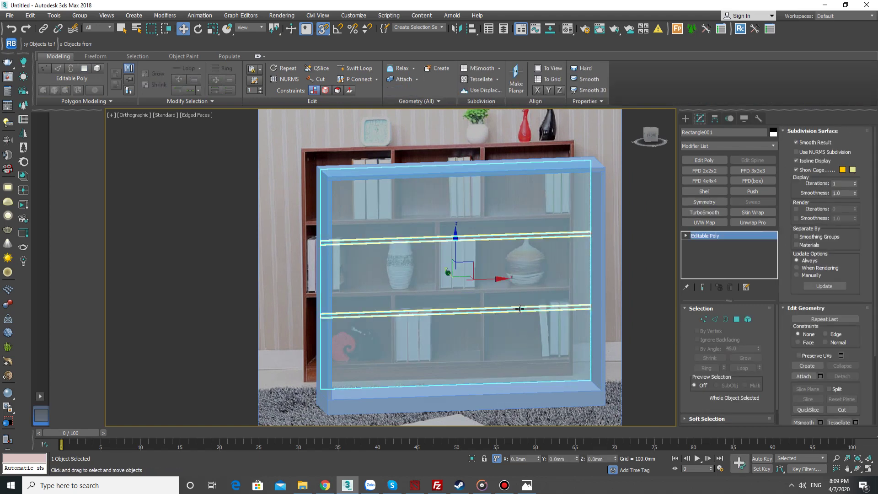
Step: Apply a Shell modifier with a 300 mm outer amount to the detached shelf strips
{"action": "left_click", "coordinate": [519, 309]}
{"action": "left_click", "coordinate": [704, 192]}
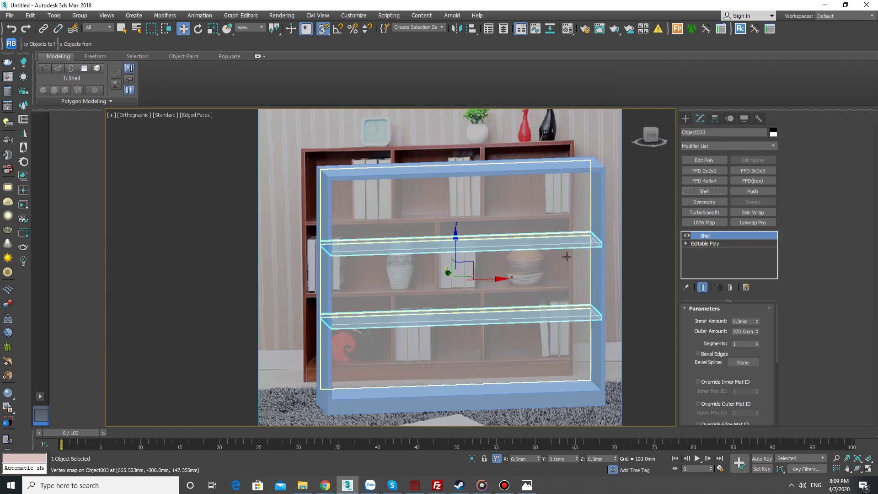
{"action": "right_click", "coordinate": [549, 253]}
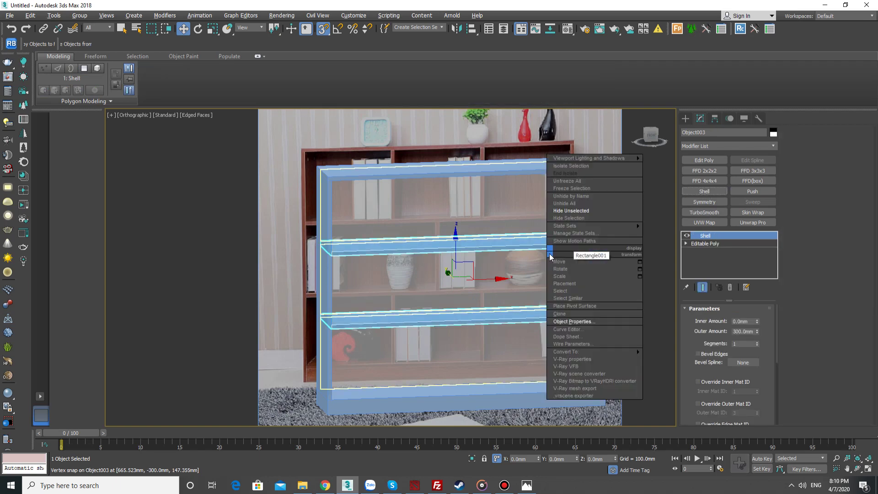
{"action": "left_click", "coordinate": [604, 276]}
Step: Isolate the remaining back panels together with the reference picture plane and face them from the front
{"action": "left_click", "coordinate": [568, 237]}
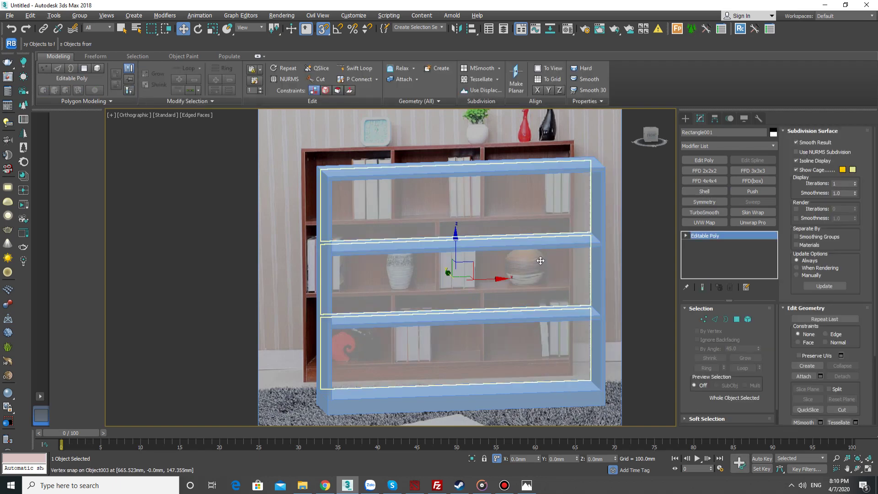
{"action": "left_click", "coordinate": [567, 215], "text": "ctrl"}
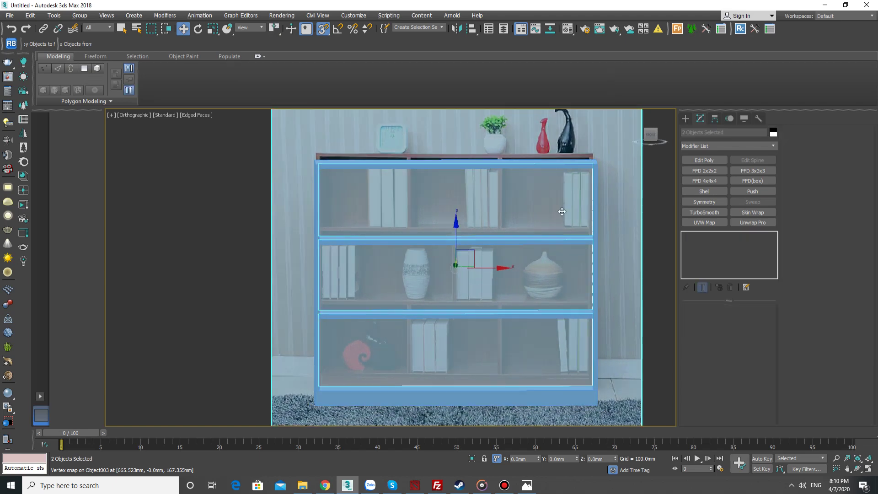
{"action": "right_click", "coordinate": [562, 209]}
{"action": "left_click", "coordinate": [601, 170]}
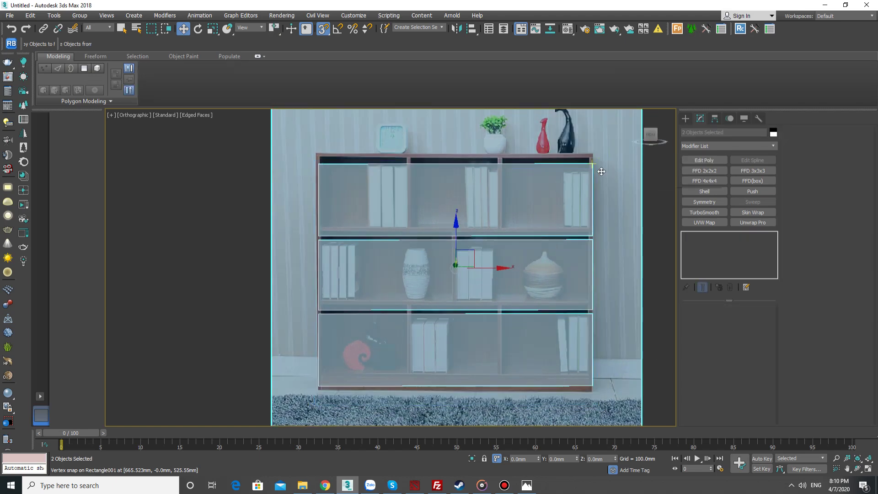
{"action": "left_click", "coordinate": [652, 137]}
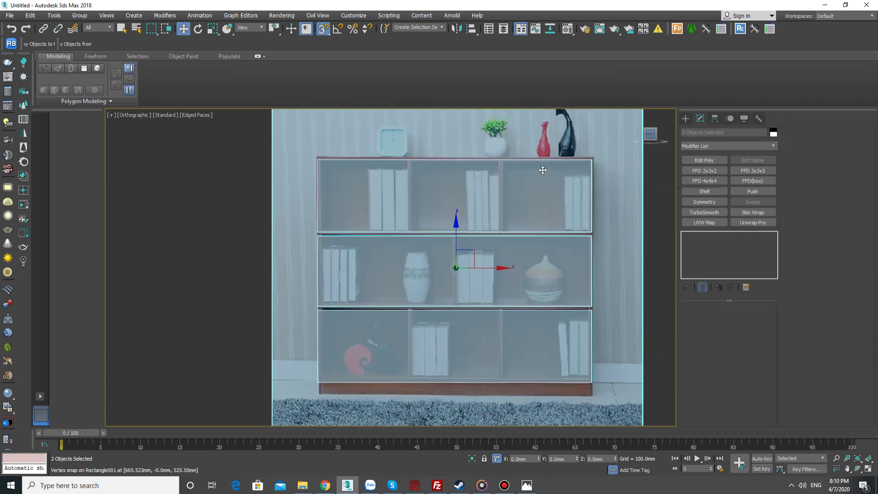
Step: Connect the upper back panel's top and bottom edges with 2 vertical segments
{"action": "left_click", "coordinate": [481, 192]}
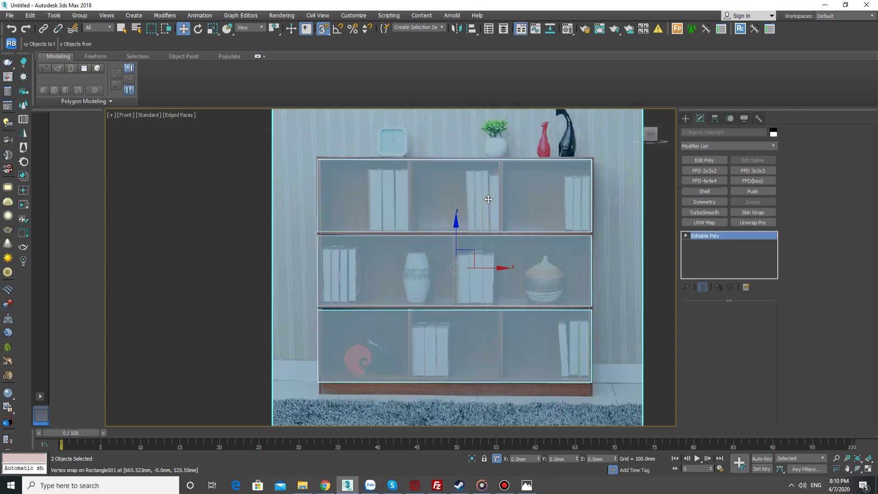
{"action": "key", "text": "2"}
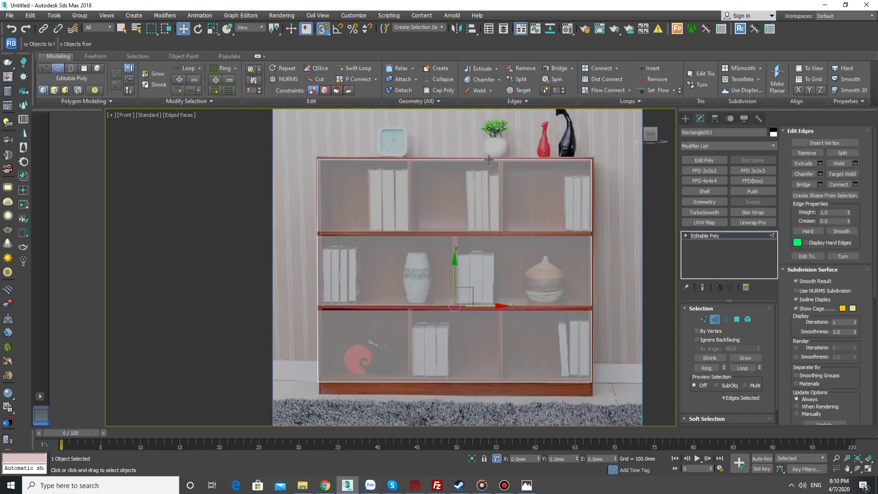
{"action": "left_click", "coordinate": [714, 319]}
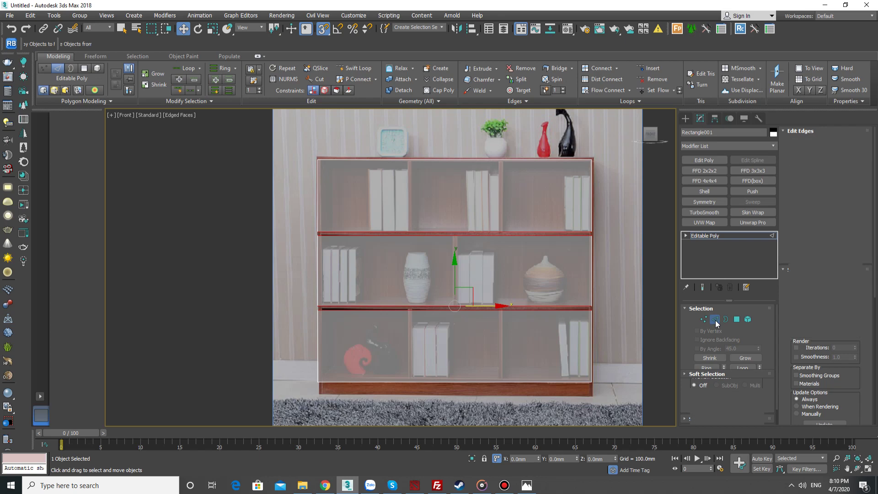
{"action": "key", "text": "2"}
{"action": "left_click", "coordinate": [495, 159]}
{"action": "left_click", "coordinate": [492, 233], "text": "ctrl"}
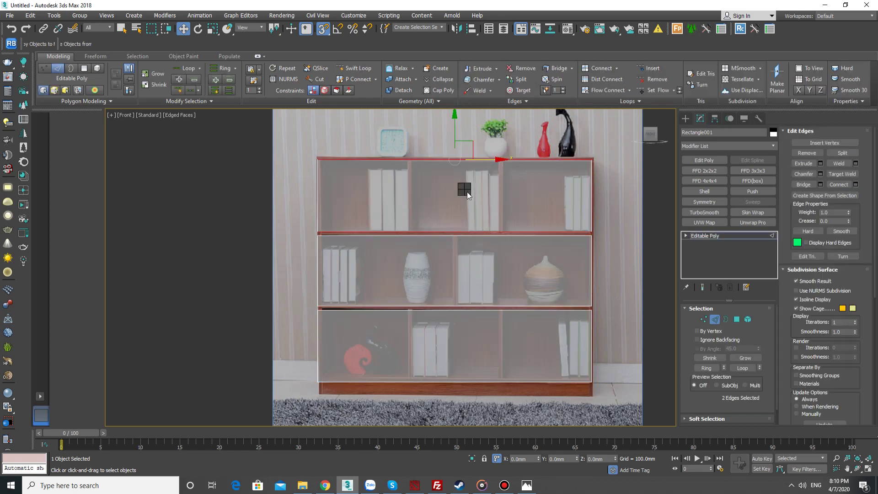
{"action": "right_click", "coordinate": [467, 191]}
{"action": "left_click", "coordinate": [372, 222]}
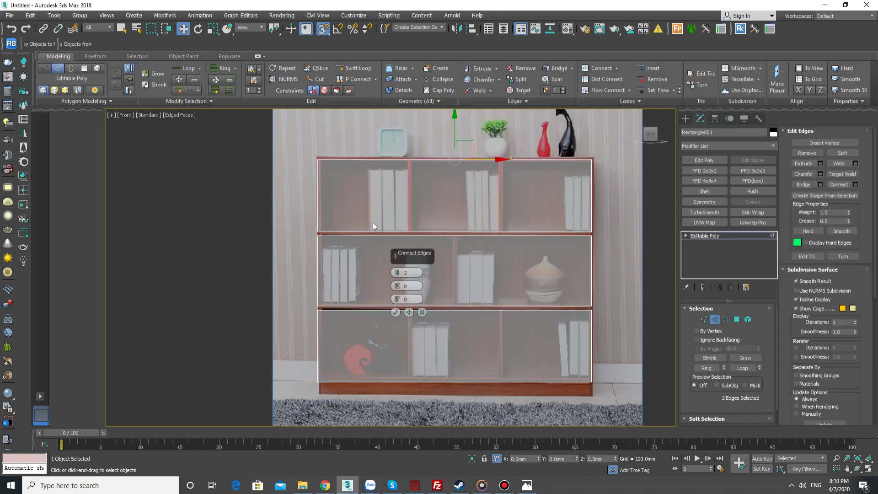
{"action": "left_click", "coordinate": [395, 312]}
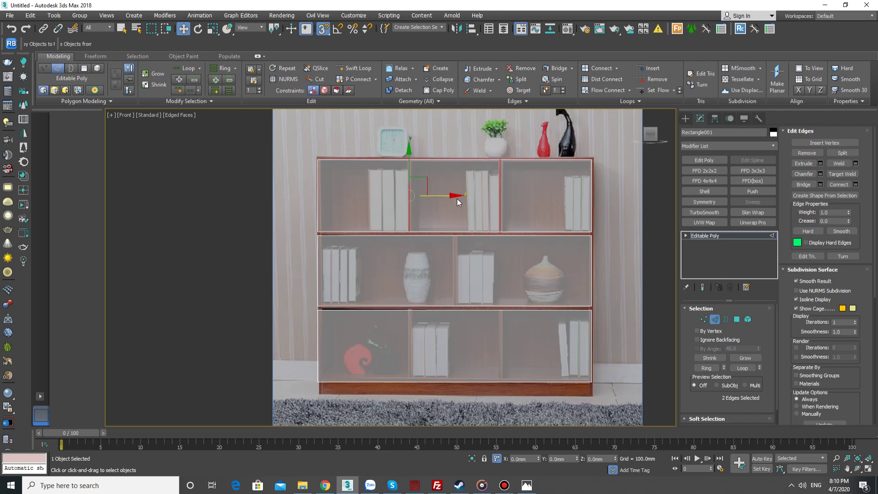
Step: Chamfer the upper panel's two new vertical edges by 10 mm with 1 segment to form divider strips
{"action": "right_click", "coordinate": [457, 198]}
{"action": "left_click", "coordinate": [363, 250]}
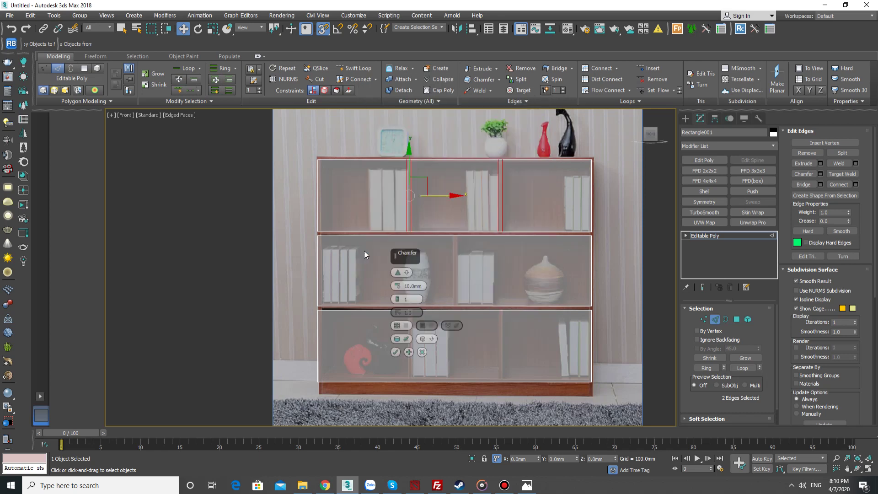
{"action": "left_click", "coordinate": [395, 352]}
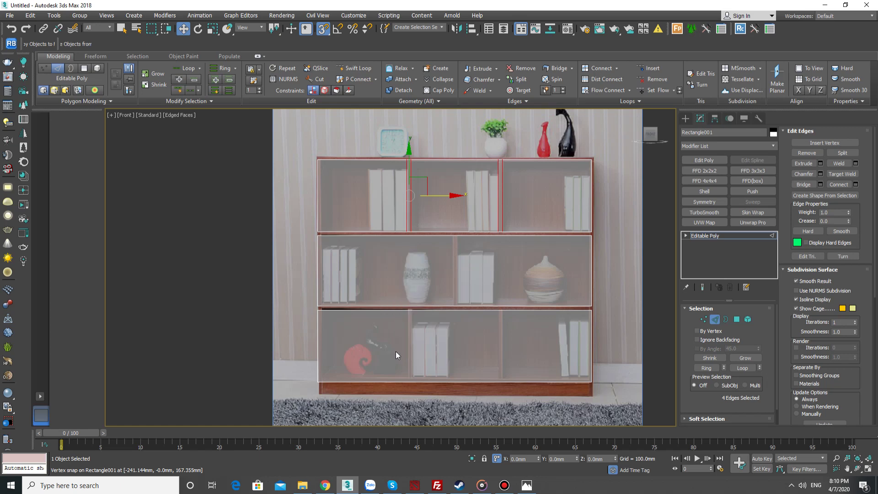
Step: Connect the middle back panel's top and bottom edges with 1 vertical segment
{"action": "left_click", "coordinate": [479, 236]}
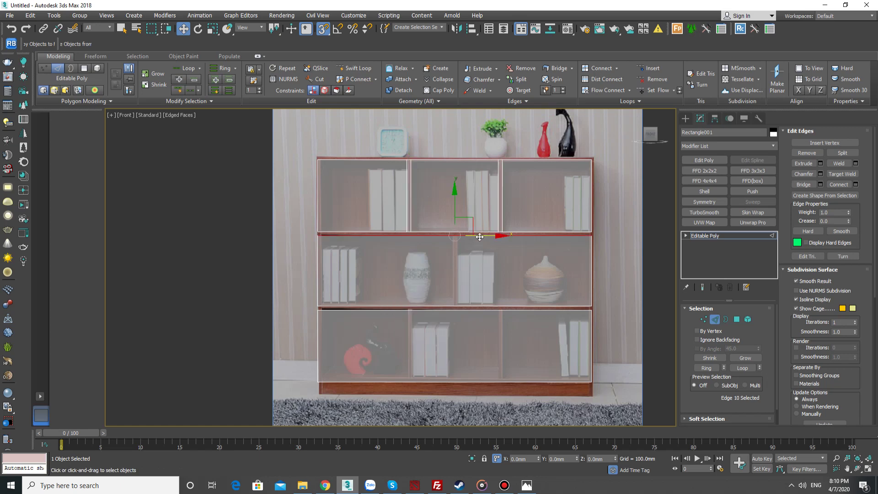
{"action": "left_click", "coordinate": [469, 309], "text": "ctrl"}
{"action": "left_click", "coordinate": [469, 307]}
{"action": "right_click", "coordinate": [493, 270]}
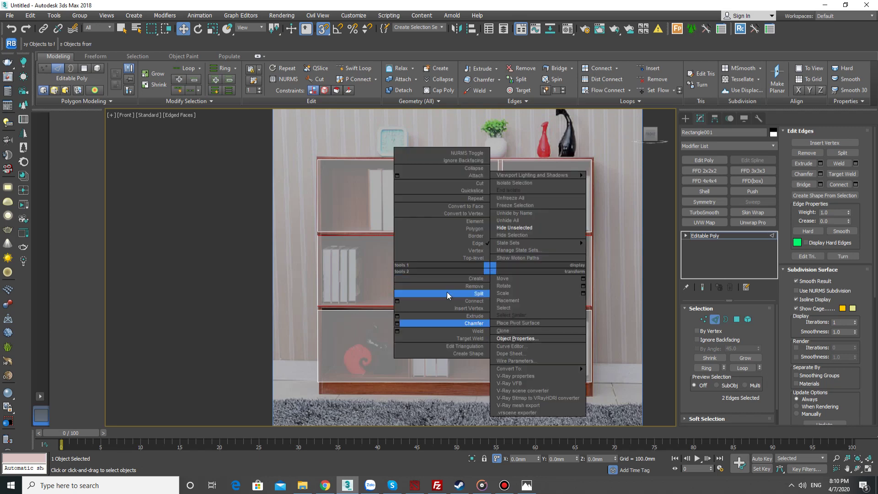
{"action": "left_click", "coordinate": [399, 303]}
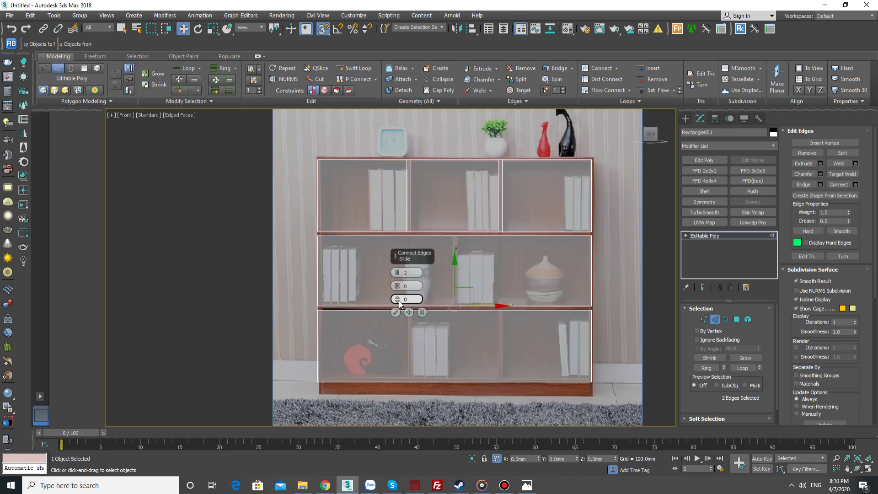
{"action": "left_click", "coordinate": [397, 275]}
{"action": "left_click", "coordinate": [397, 311]}
Step: Chamfer the middle panel's new vertical edge by 10 mm to form a divider strip
{"action": "right_click", "coordinate": [476, 267]}
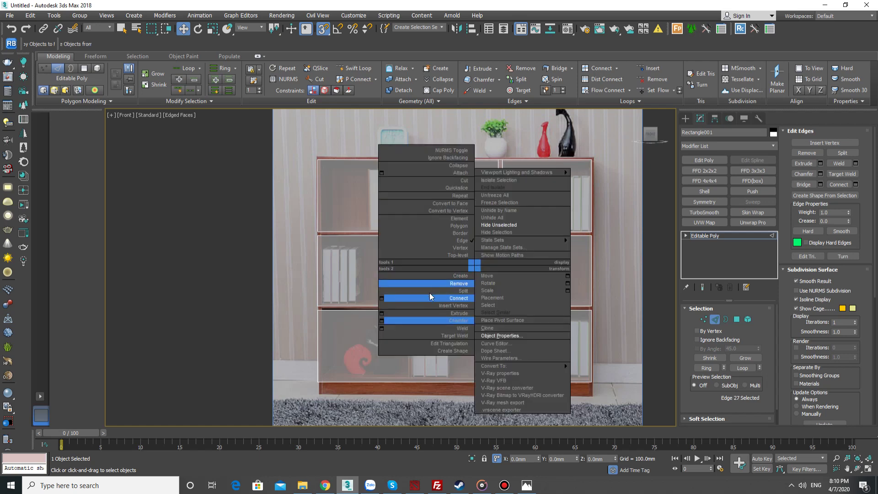
{"action": "left_click", "coordinate": [382, 322]}
{"action": "left_click", "coordinate": [396, 348]}
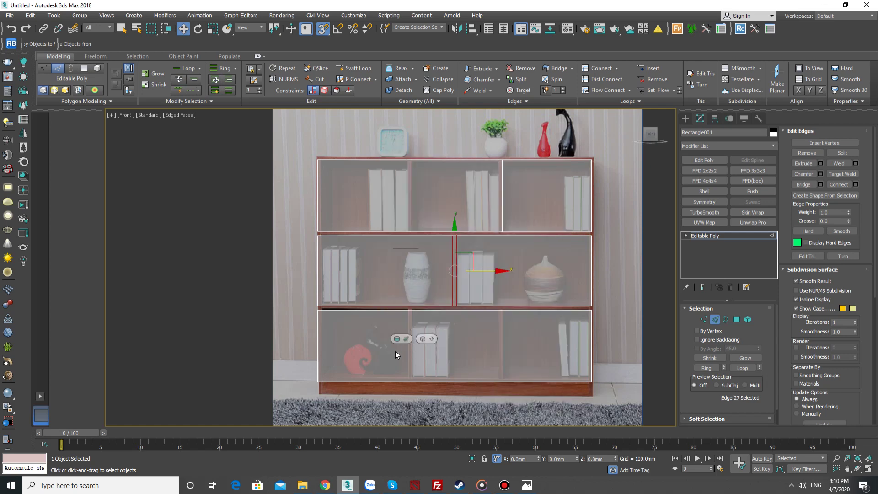
Step: Connect the lower back panel's top and bottom edges with 2 vertical segments
{"action": "left_click", "coordinate": [489, 310]}
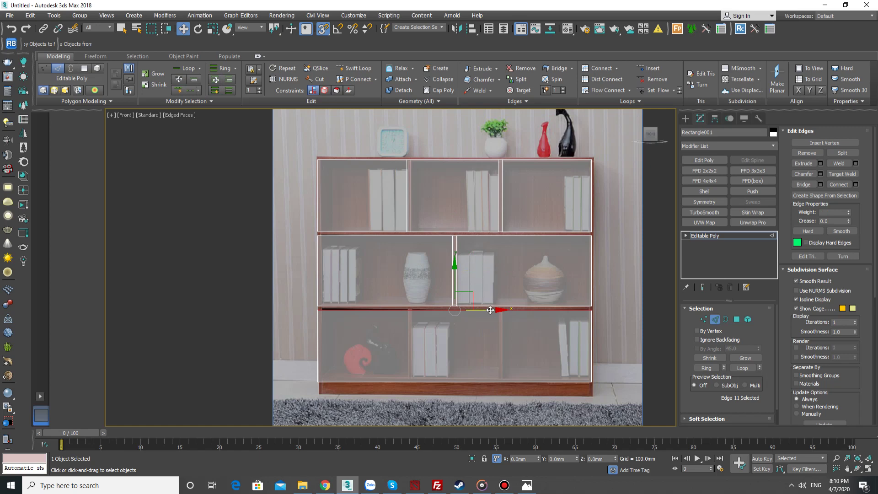
{"action": "left_click", "coordinate": [462, 381], "text": "ctrl"}
{"action": "right_click", "coordinate": [453, 374]}
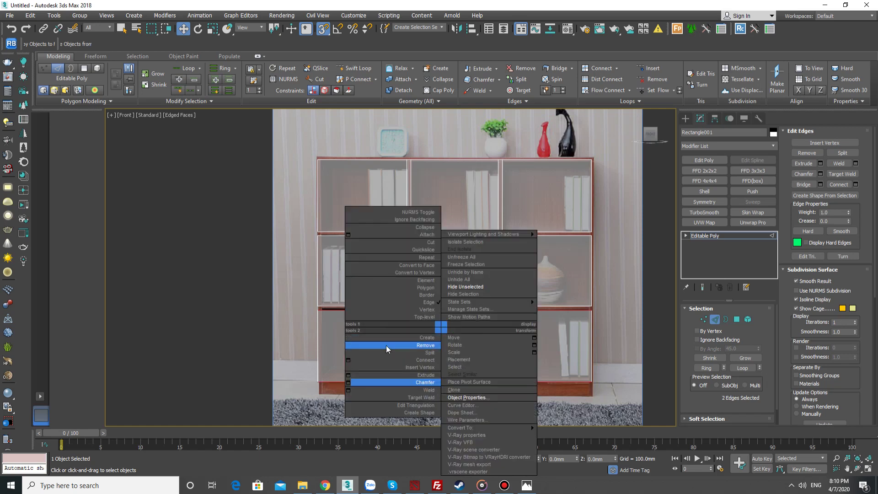
{"action": "left_click", "coordinate": [349, 360]}
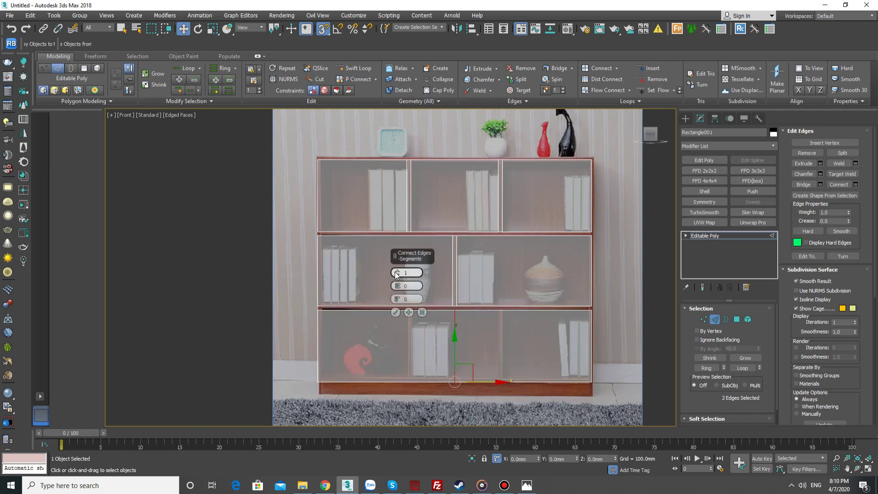
{"action": "left_click_drag", "start_coordinate": [396, 274], "coordinate": [397, 270]}
{"action": "left_click", "coordinate": [396, 312]}
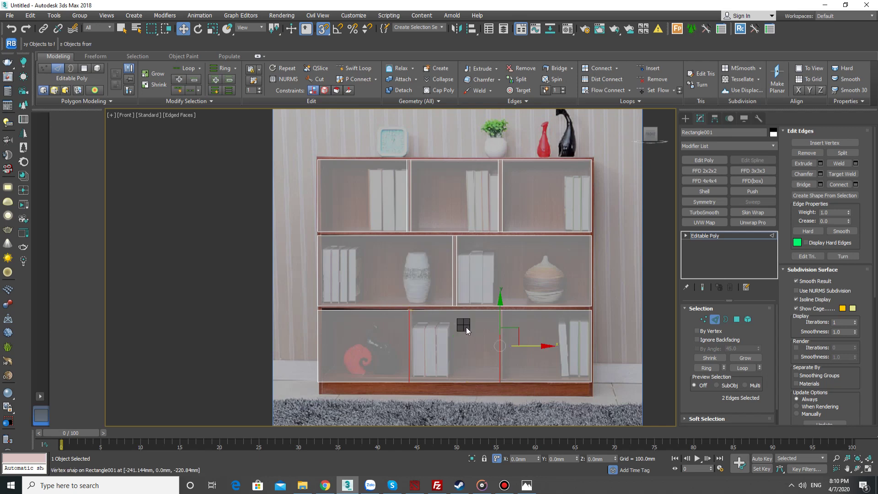
Step: Chamfer the lower panel's two new vertical edges by 10 mm with 1 segment
{"action": "right_click", "coordinate": [465, 327]}
{"action": "left_click", "coordinate": [372, 378]}
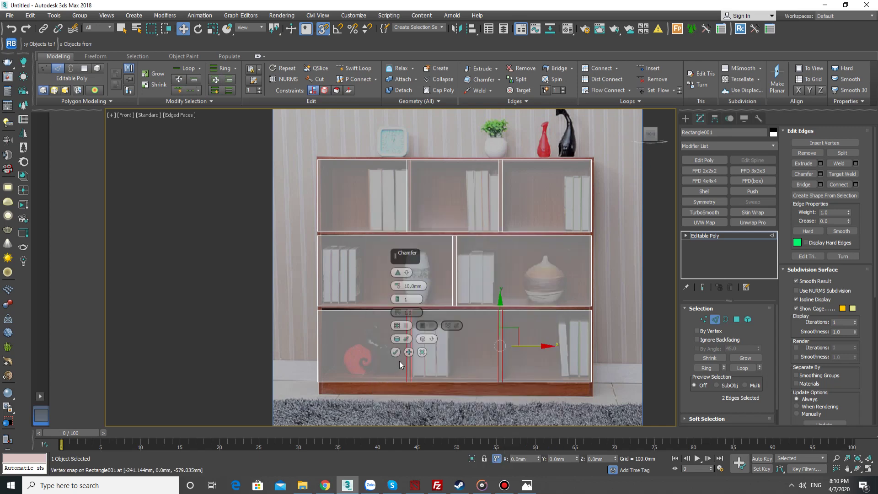
{"action": "left_click", "coordinate": [395, 352]}
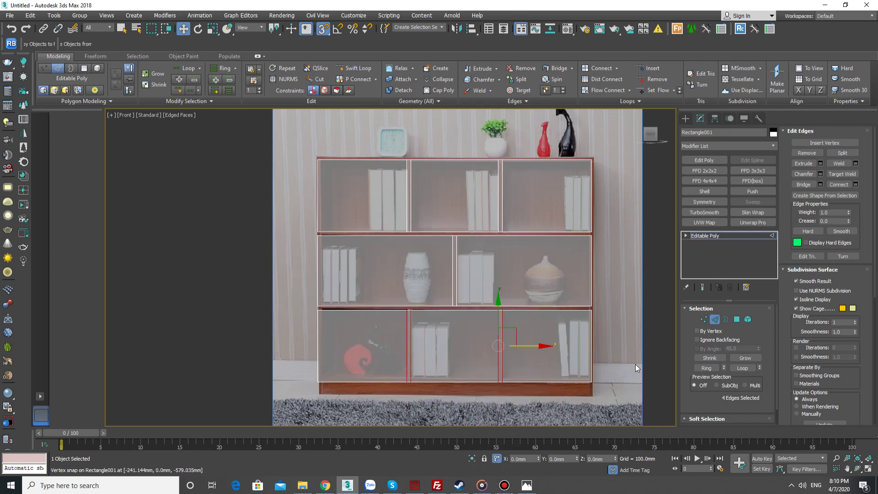
Step: Delete the eight large compartment polygons across all three rows, keeping only the narrow vertical divider strips
{"action": "left_click", "coordinate": [738, 319]}
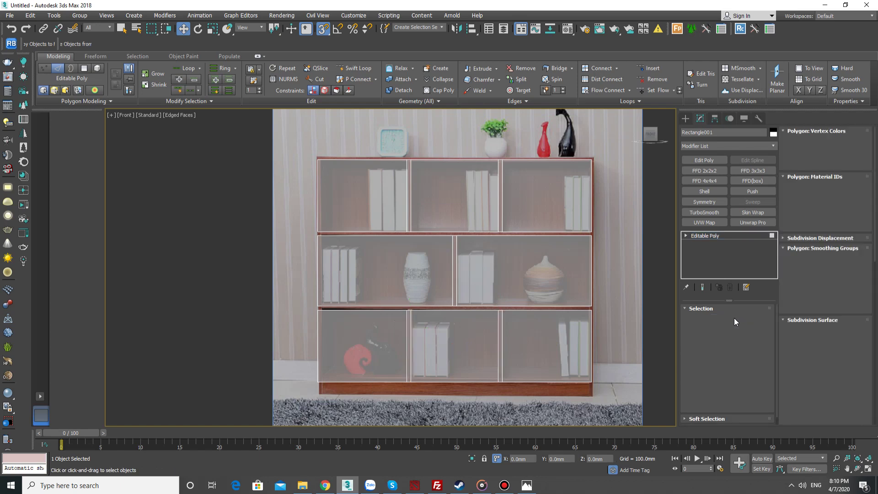
{"action": "left_click", "coordinate": [395, 202]}
{"action": "left_click", "coordinate": [464, 201], "text": "ctrl"}
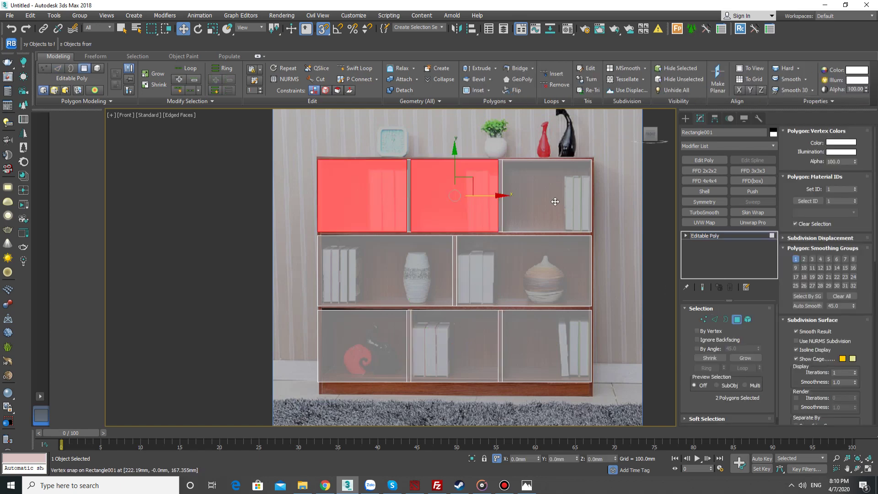
{"action": "left_click", "coordinate": [555, 201], "text": "ctrl"}
{"action": "left_click", "coordinate": [526, 270], "text": "ctrl"}
{"action": "left_click", "coordinate": [386, 269], "text": "ctrl"}
{"action": "left_click", "coordinate": [456, 344], "text": "ctrl"}
{"action": "left_click", "coordinate": [392, 345], "text": "ctrl"}
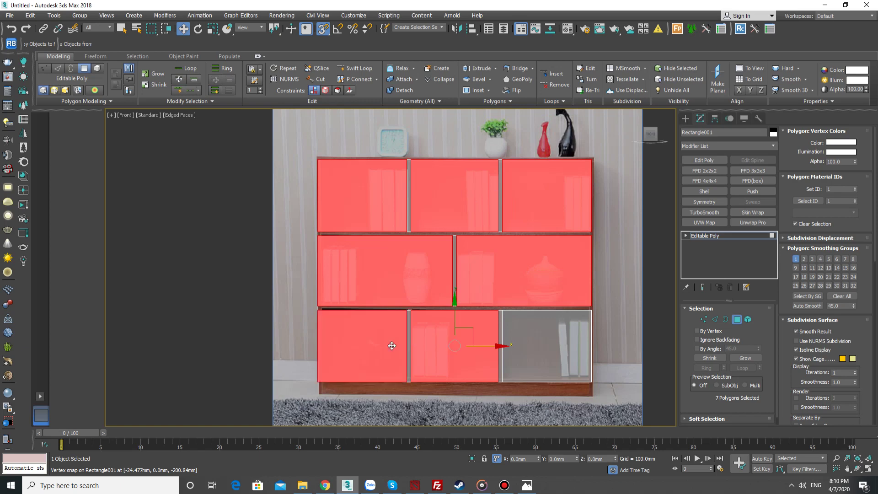
{"action": "left_click", "coordinate": [555, 338], "text": "ctrl"}
{"action": "left_click", "coordinate": [524, 270], "text": "ctrl"}
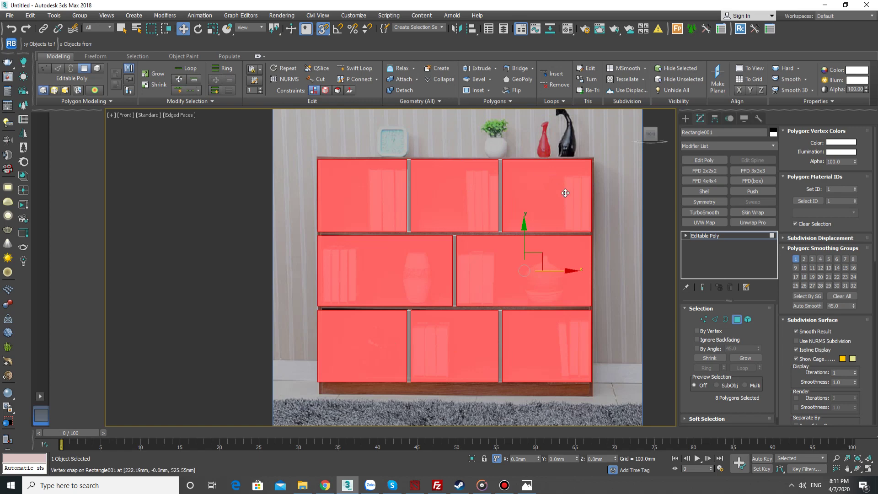
{"action": "left_click", "coordinate": [602, 220]}
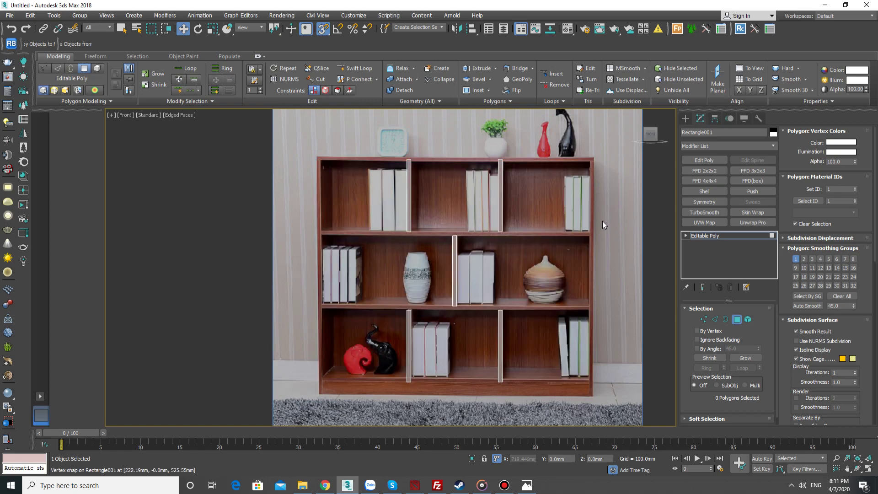
Step: Apply a Shell modifier with a 300 mm outer amount to the vertical divider strips
{"action": "left_click", "coordinate": [736, 319]}
{"action": "middle_click_drag", "start_coordinate": [542, 281], "coordinate": [514, 283], "text": "alt"}
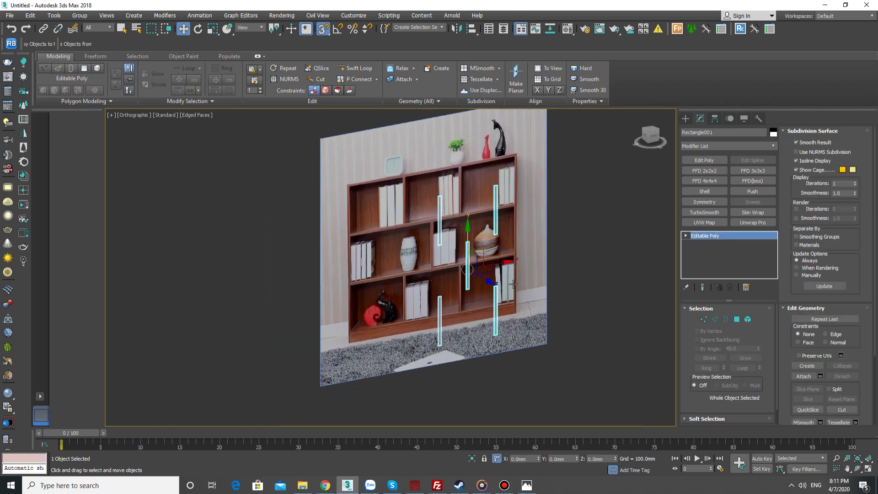
{"action": "left_click", "coordinate": [703, 191]}
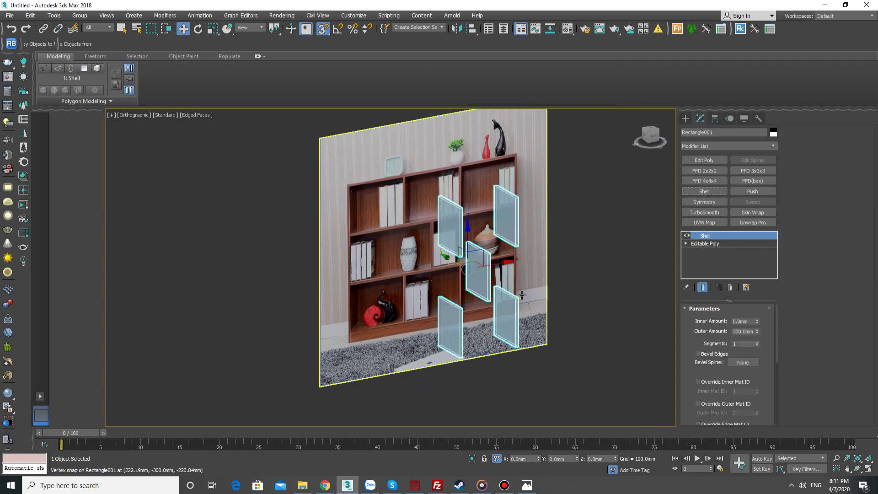
Step: Unhide all hidden objects to bring back the bookcase frame and shelves around the dividers
{"action": "right_click", "coordinate": [520, 265]}
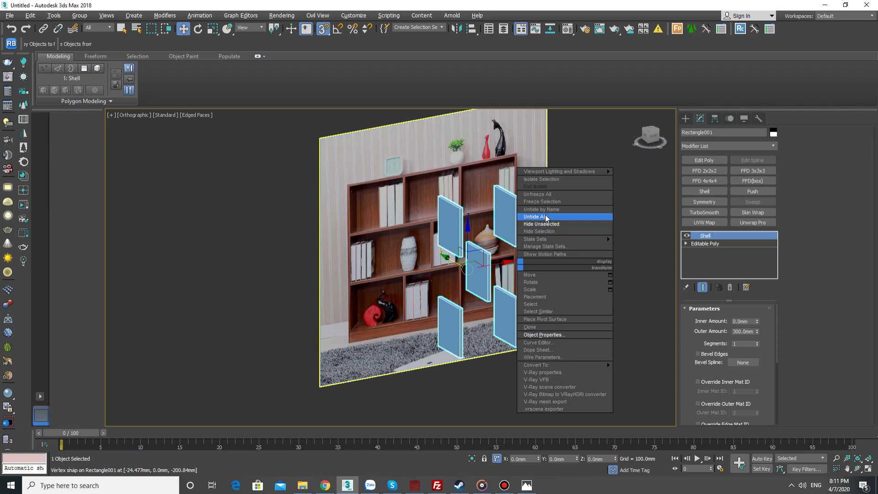
{"action": "left_click", "coordinate": [528, 217]}
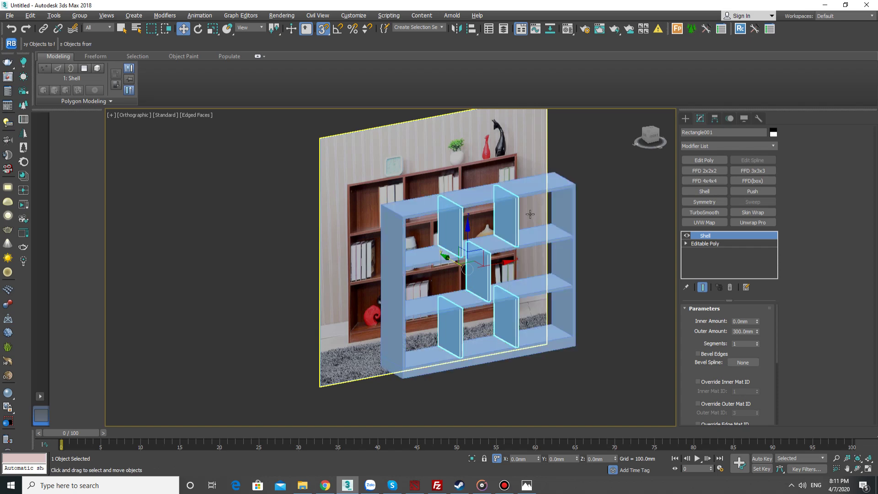
{"action": "middle_click_drag", "start_coordinate": [528, 217], "coordinate": [544, 296], "text": "alt"}
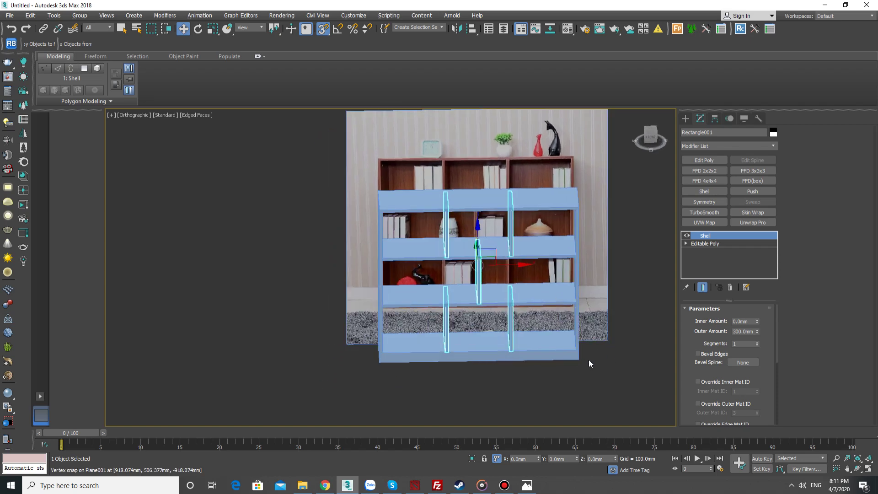
Step: Convert the dividers to an Editable Poly and attach the bookcase frame and shelves to it
{"action": "right_click", "coordinate": [498, 233]}
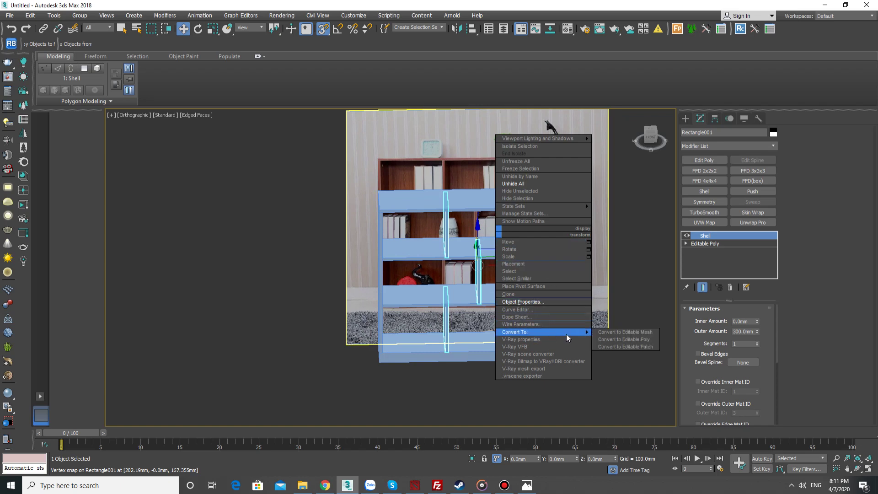
{"action": "left_click", "coordinate": [613, 339]}
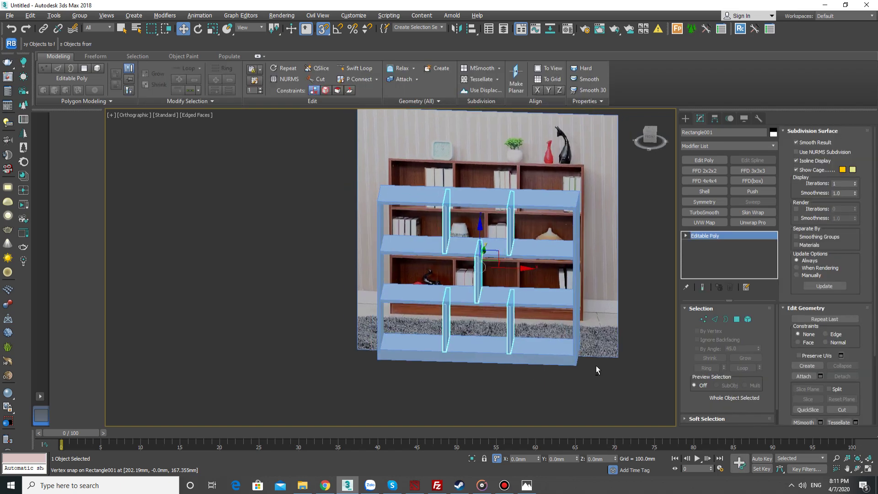
{"action": "left_click", "coordinate": [402, 80]}
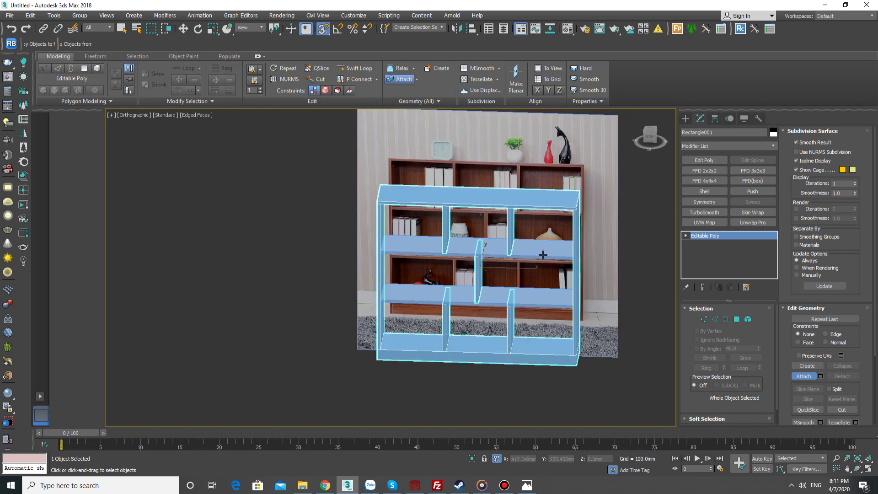
{"action": "key", "text": "w"}
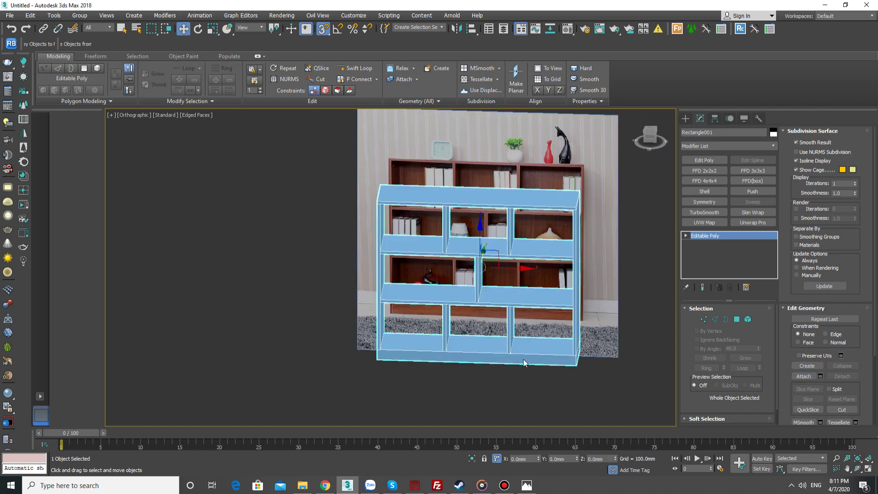
Step: Switch the viewport shading to Clay and clear the selection
{"action": "left_click", "coordinate": [196, 115]}
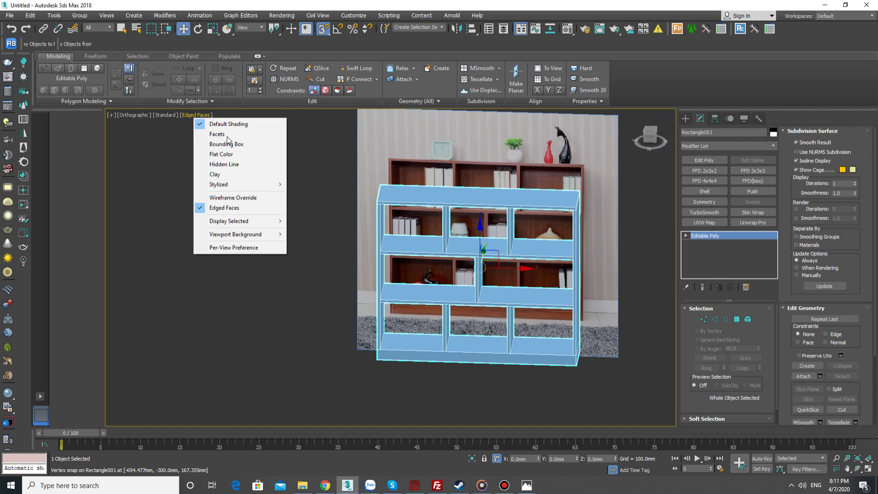
{"action": "left_click", "coordinate": [229, 174]}
{"action": "left_click", "coordinate": [586, 397]}
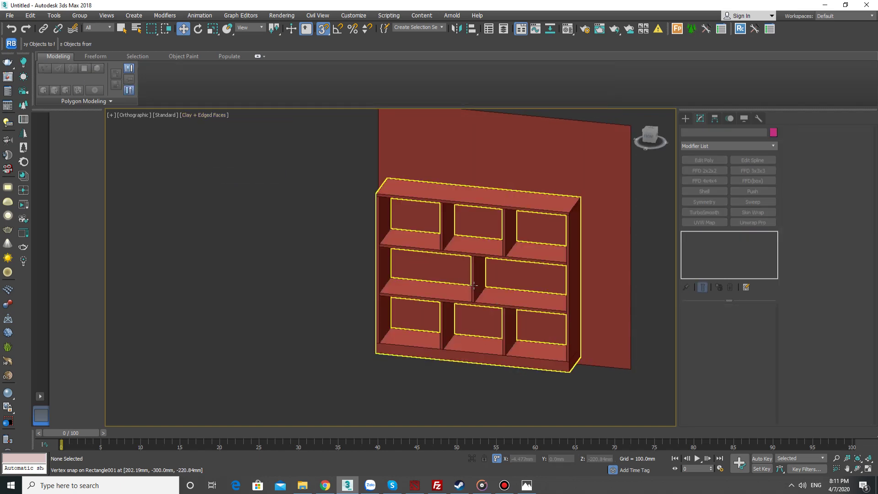
Step: Hide everything except the bookcase, removing the reference plane from view, and turn off snapping
{"action": "left_click", "coordinate": [476, 285]}
{"action": "right_click", "coordinate": [476, 284]}
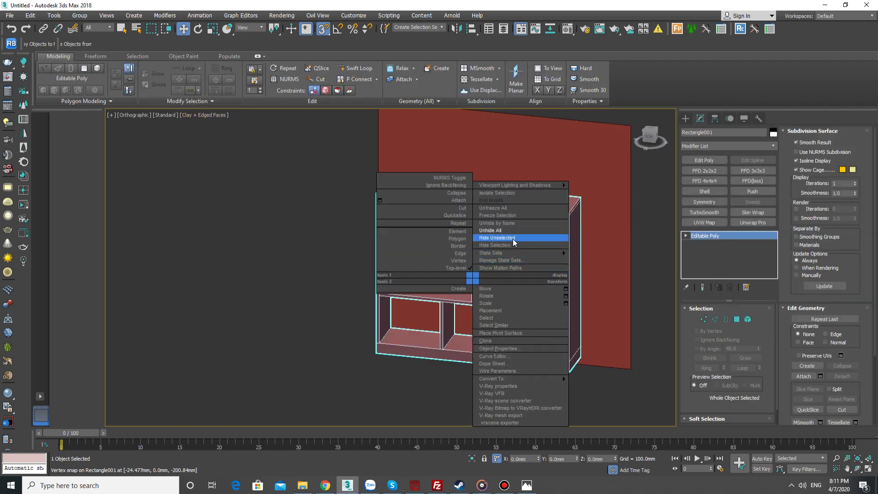
{"action": "left_click", "coordinate": [512, 240]}
{"action": "key", "text": "s"}
{"action": "left_click", "coordinate": [525, 277]}
{"action": "scroll", "coordinate": [531, 262], "scroll_direction": "up", "scroll_amount": 3}
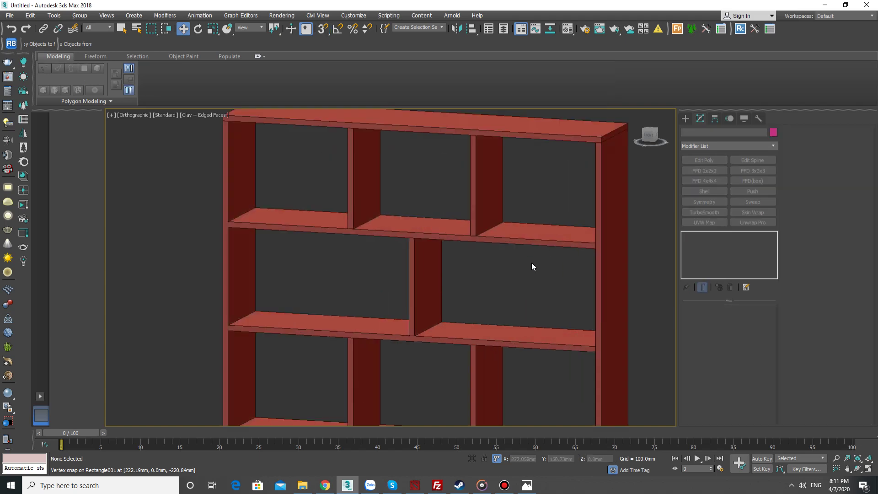
{"action": "scroll", "coordinate": [532, 262], "scroll_direction": "down", "scroll_amount": 3}
Step: Examine the bookcase's individual elements by selecting the upper dividers, top board and side board one at a time
{"action": "left_click", "coordinate": [516, 247]}
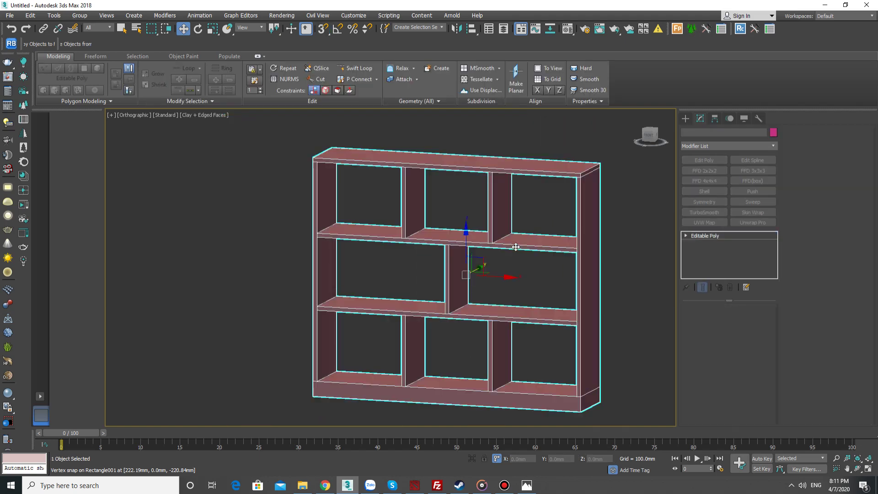
{"action": "key", "text": "5"}
{"action": "left_click", "coordinate": [516, 247]}
{"action": "left_click", "coordinate": [498, 204]}
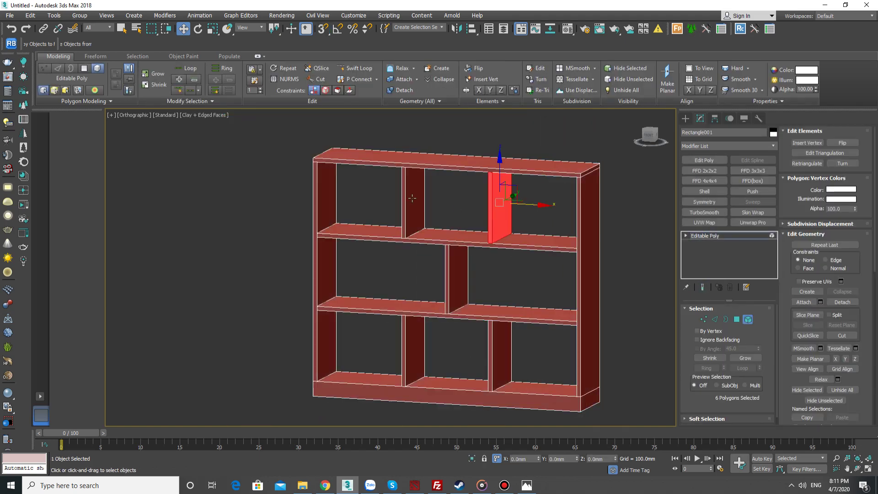
{"action": "left_click", "coordinate": [414, 193]}
{"action": "left_click", "coordinate": [421, 163]}
{"action": "left_click", "coordinate": [598, 339]}
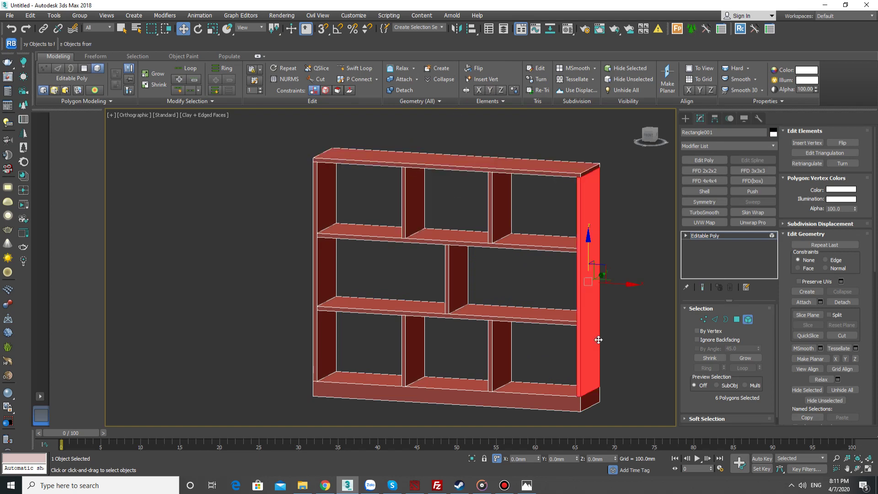
Step: Start a Chamfer on all the bookcase's edges, with the amount reset to 0 mm and the type set to Quad Chamfer
{"action": "left_click", "coordinate": [716, 324]}
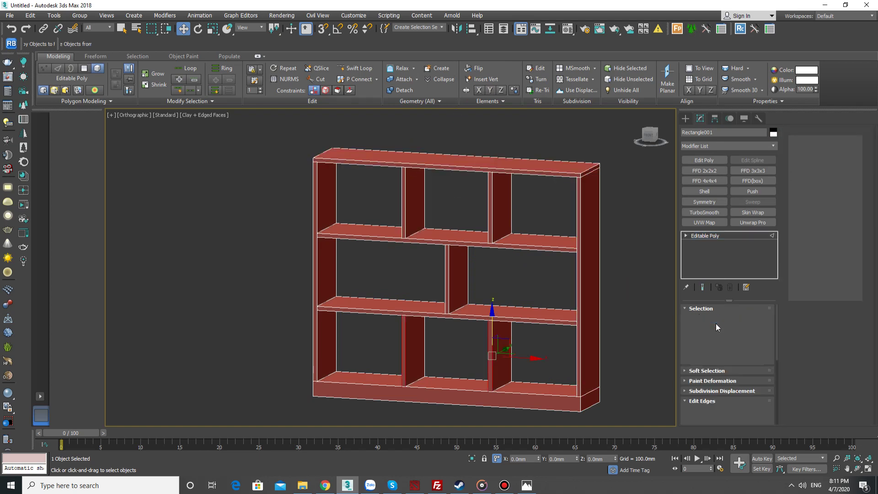
{"action": "key", "text": "ctrl+a"}
{"action": "middle_click_drag", "start_coordinate": [493, 279], "coordinate": [479, 276], "text": "alt"}
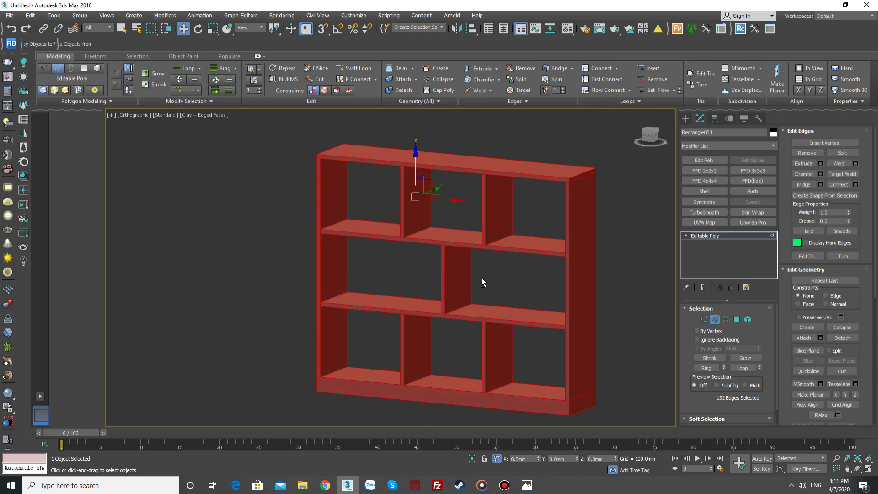
{"action": "right_click", "coordinate": [487, 212]}
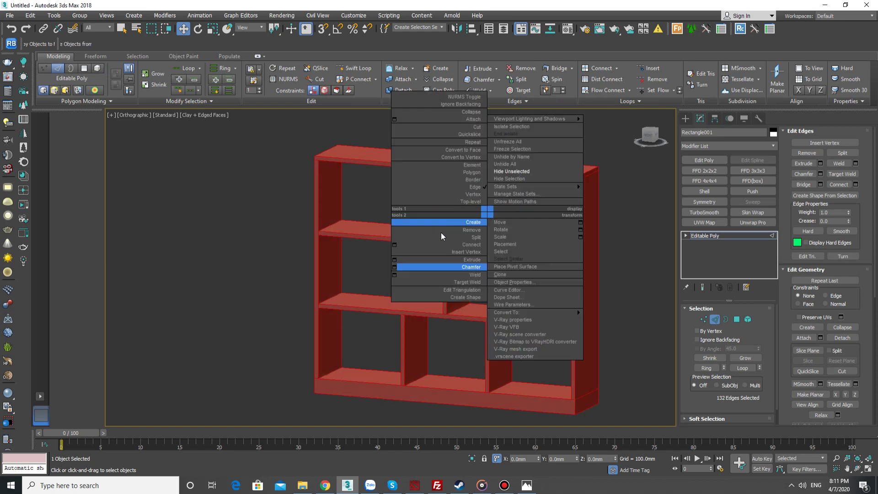
{"action": "left_click", "coordinate": [394, 267]}
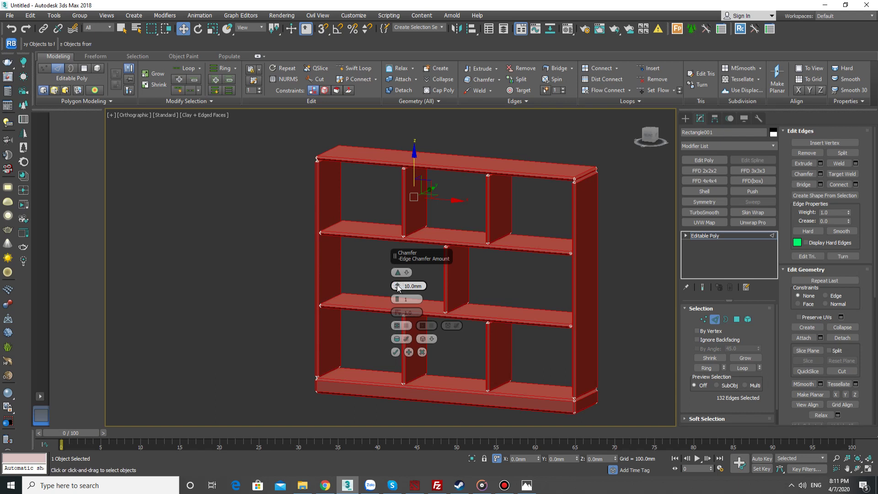
{"action": "right_click", "coordinate": [398, 286]}
{"action": "left_click", "coordinate": [408, 276]}
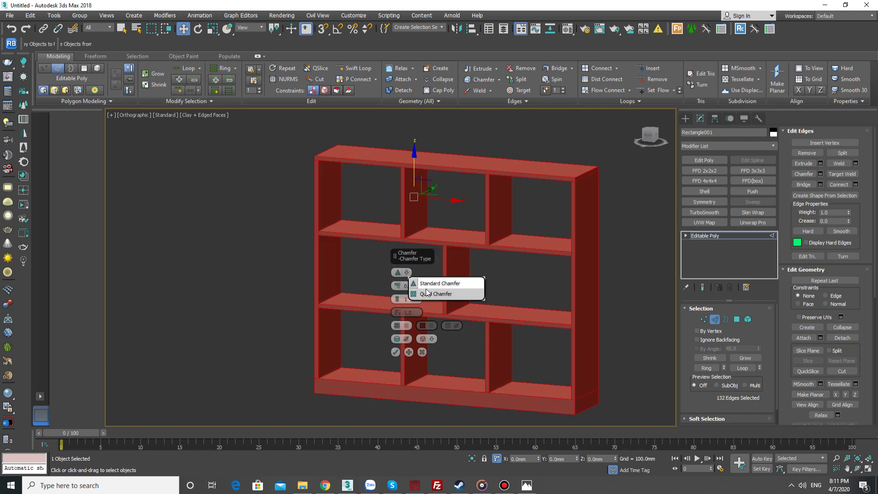
{"action": "left_click", "coordinate": [433, 295]}
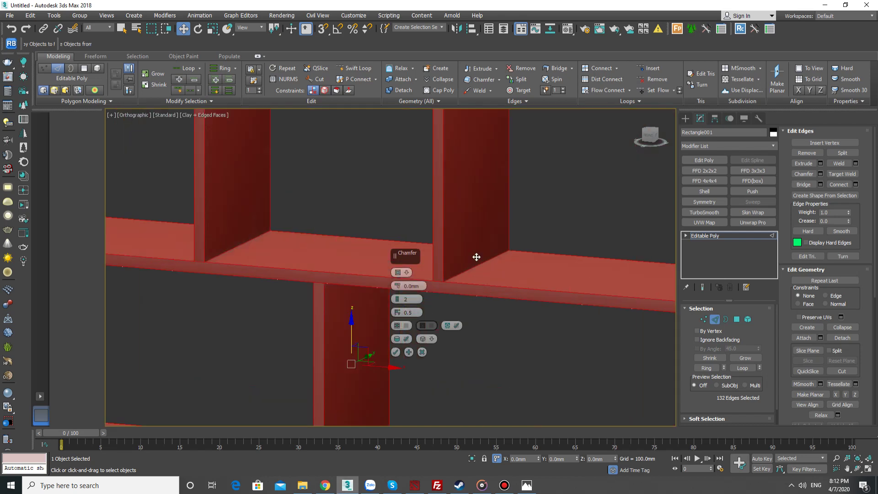
Step: Set the edge chamfer amount to 3 mm and apply the chamfer to the bookcase
{"action": "scroll", "coordinate": [474, 255], "scroll_direction": "up", "scroll_amount": 5}
{"action": "left_click_drag", "start_coordinate": [398, 286], "coordinate": [455, 283]}
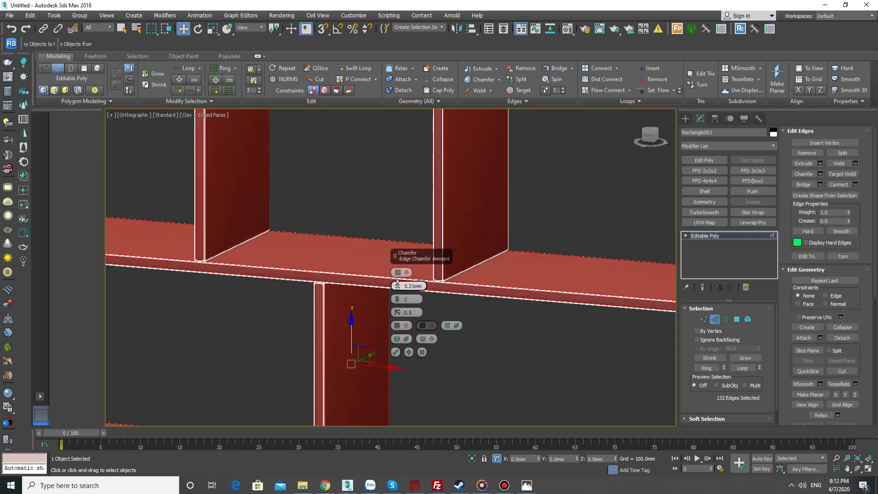
{"action": "scroll", "coordinate": [439, 281], "scroll_direction": "up", "scroll_amount": 5}
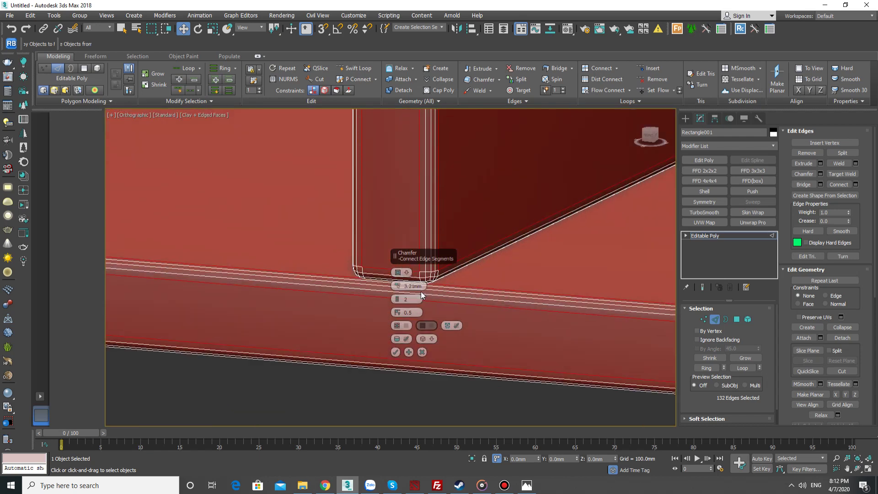
{"action": "double_click", "coordinate": [419, 285]}
{"action": "type", "text": "3"}
{"action": "key", "text": "Return"}
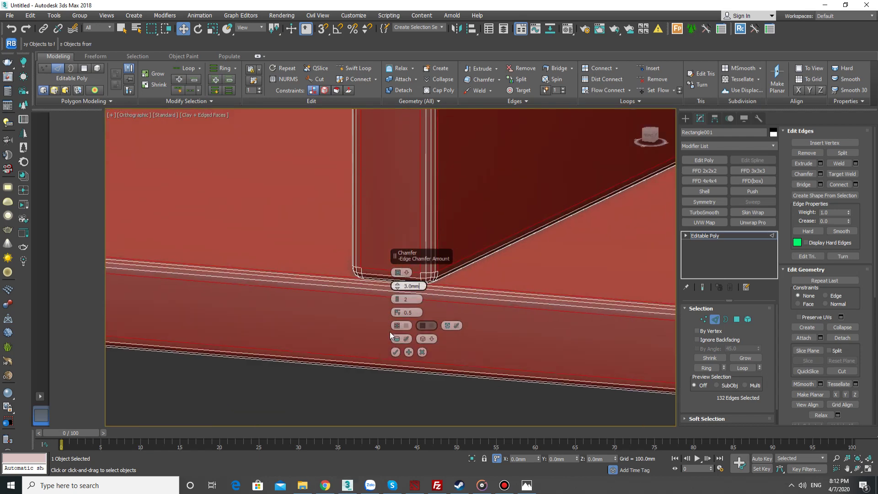
{"action": "left_click", "coordinate": [395, 352]}
Step: Leave edge editing and deselect the bookcase to view the whole chamfered model
{"action": "scroll", "coordinate": [395, 352], "scroll_direction": "down", "scroll_amount": 6}
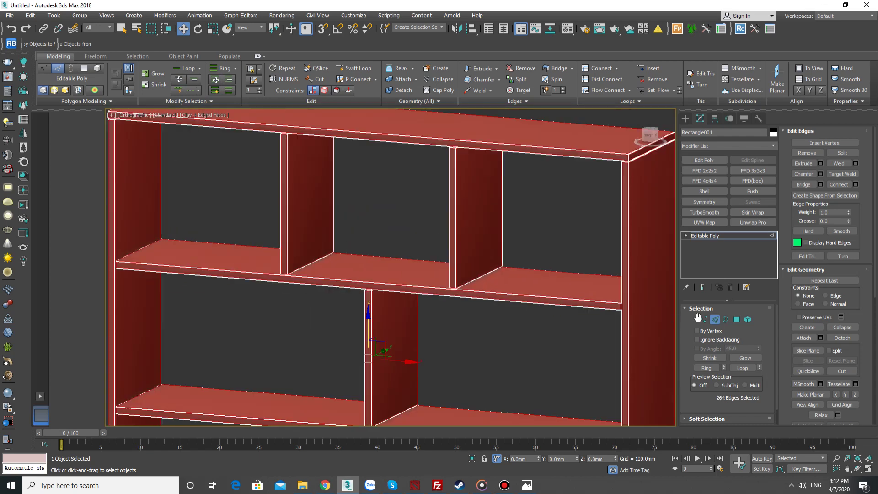
{"action": "left_click", "coordinate": [493, 350]}
{"action": "scroll", "coordinate": [498, 314], "scroll_direction": "down", "scroll_amount": 4}
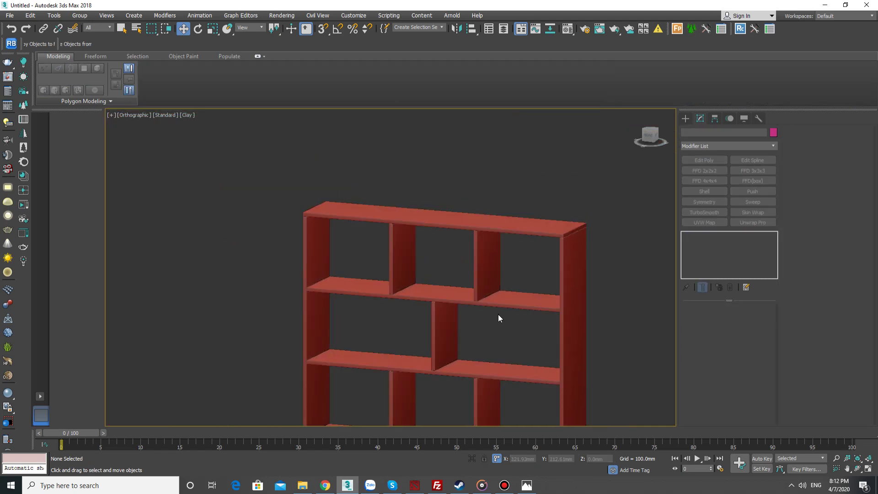
{"action": "middle_click_drag", "start_coordinate": [498, 314], "coordinate": [478, 255]}
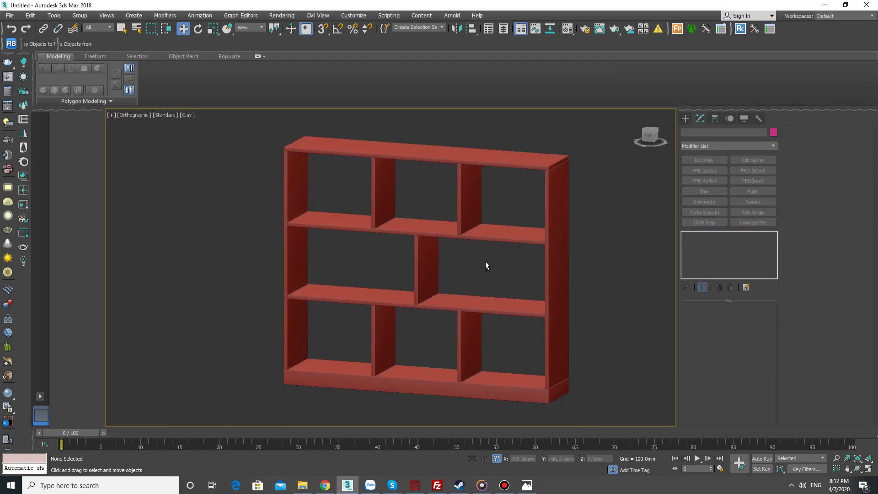